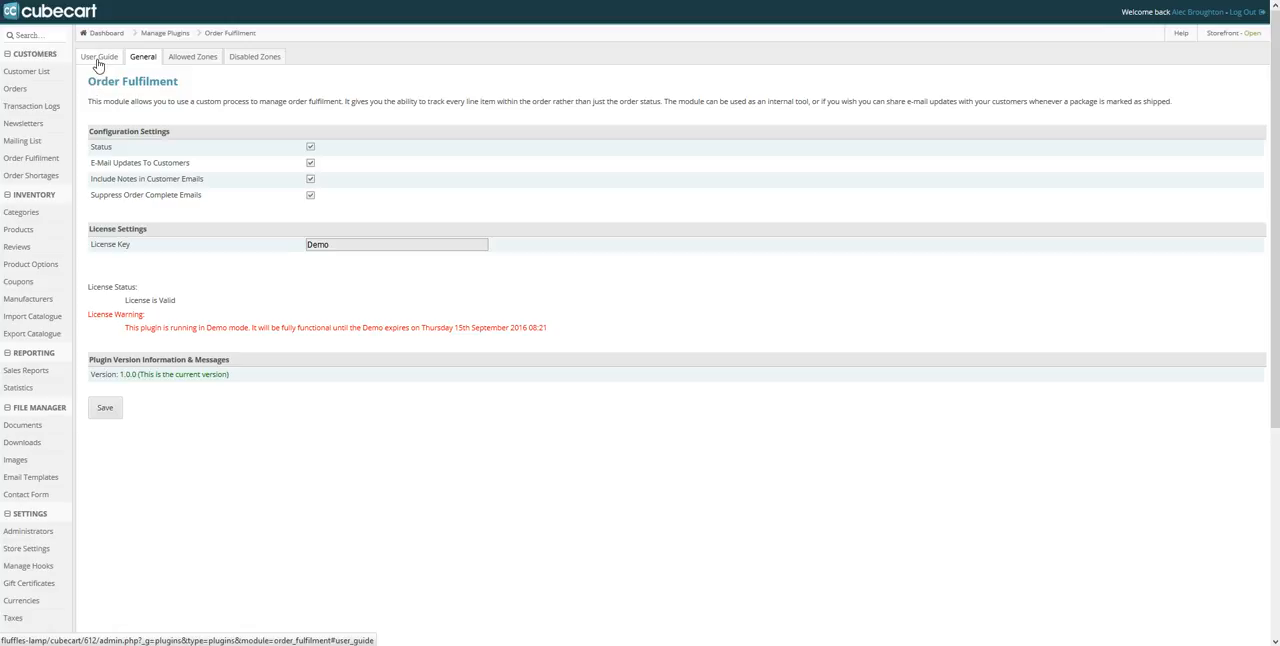
Open the Order Fulfilment plugin's user guide and read through its module settings, concept and email template sections
{"action": "left_click", "coordinate": [98, 58]}
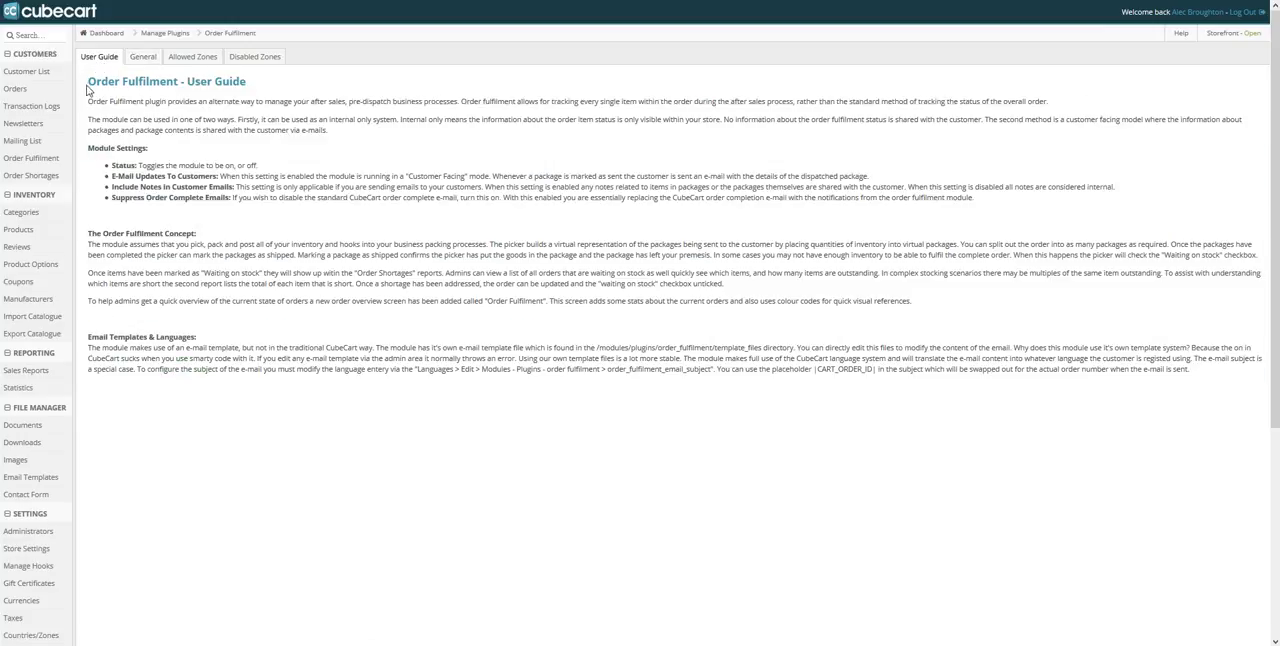
{"action": "left_click_drag", "start_coordinate": [88, 80], "coordinate": [700, 381]}
{"action": "left_click", "coordinate": [1081, 381]}
{"action": "left_click_drag", "start_coordinate": [1203, 373], "coordinate": [115, 152]}
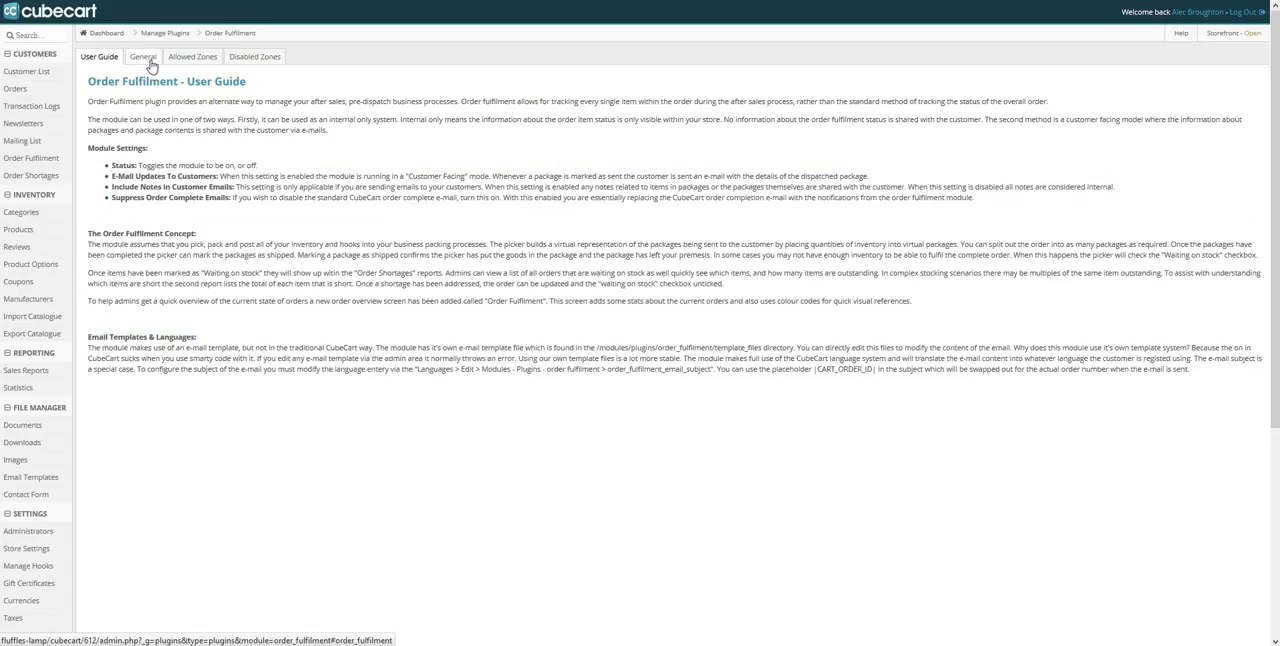
Review the plugin's general settings for status, customer email updates, notes in customer emails and suppressed order complete emails
{"action": "left_click", "coordinate": [146, 58]}
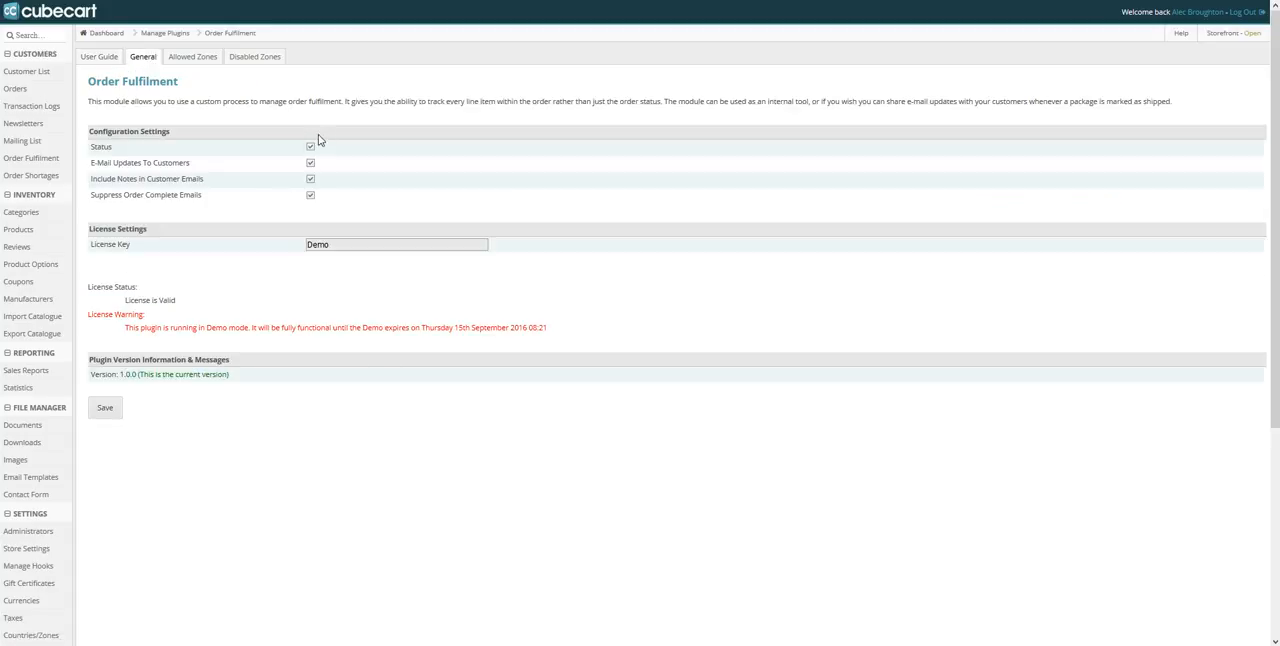
{"action": "left_click_drag", "start_coordinate": [112, 147], "coordinate": [95, 152]}
{"action": "left_click", "coordinate": [95, 152]}
{"action": "left_click_drag", "start_coordinate": [93, 167], "coordinate": [189, 162]}
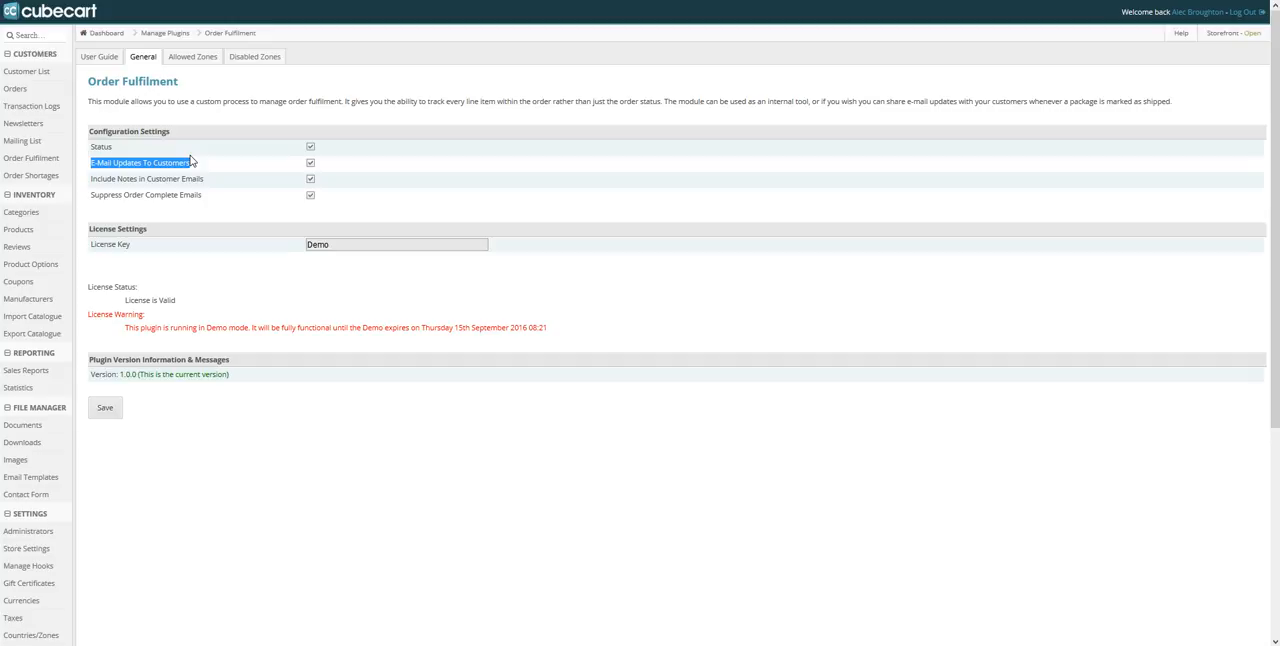
{"action": "left_click_drag", "start_coordinate": [205, 179], "coordinate": [90, 180]}
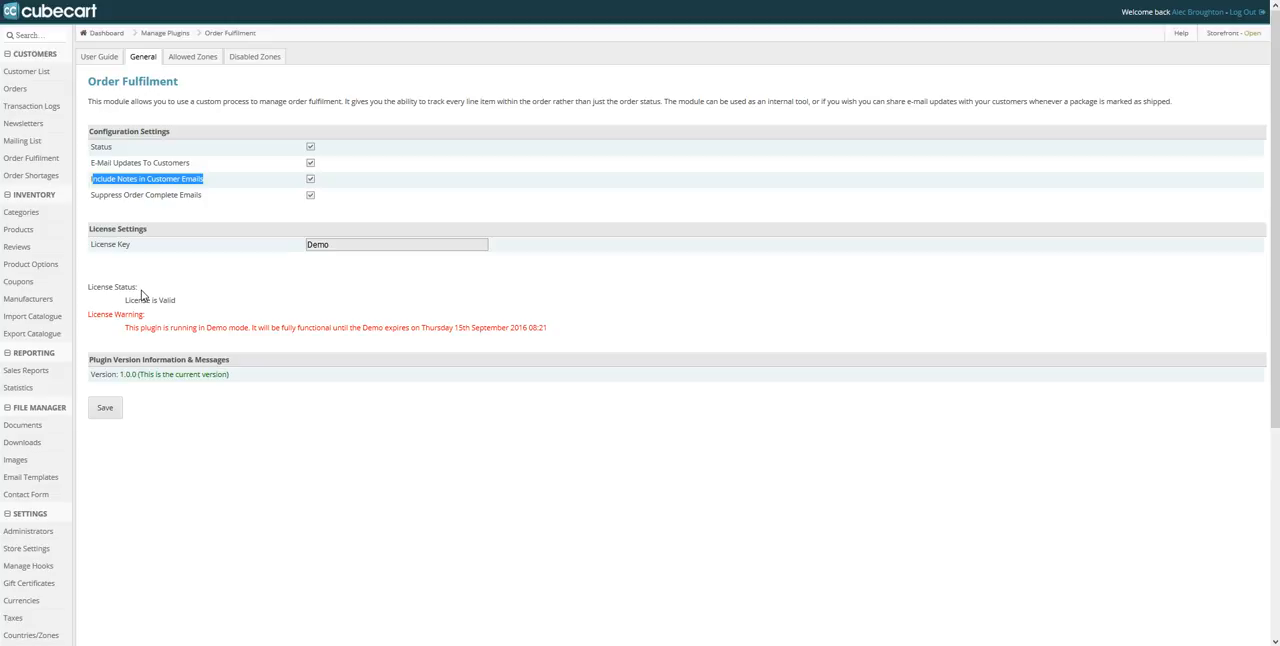
{"action": "left_click_drag", "start_coordinate": [200, 196], "coordinate": [91, 204]}
{"action": "left_click", "coordinate": [90, 204]}
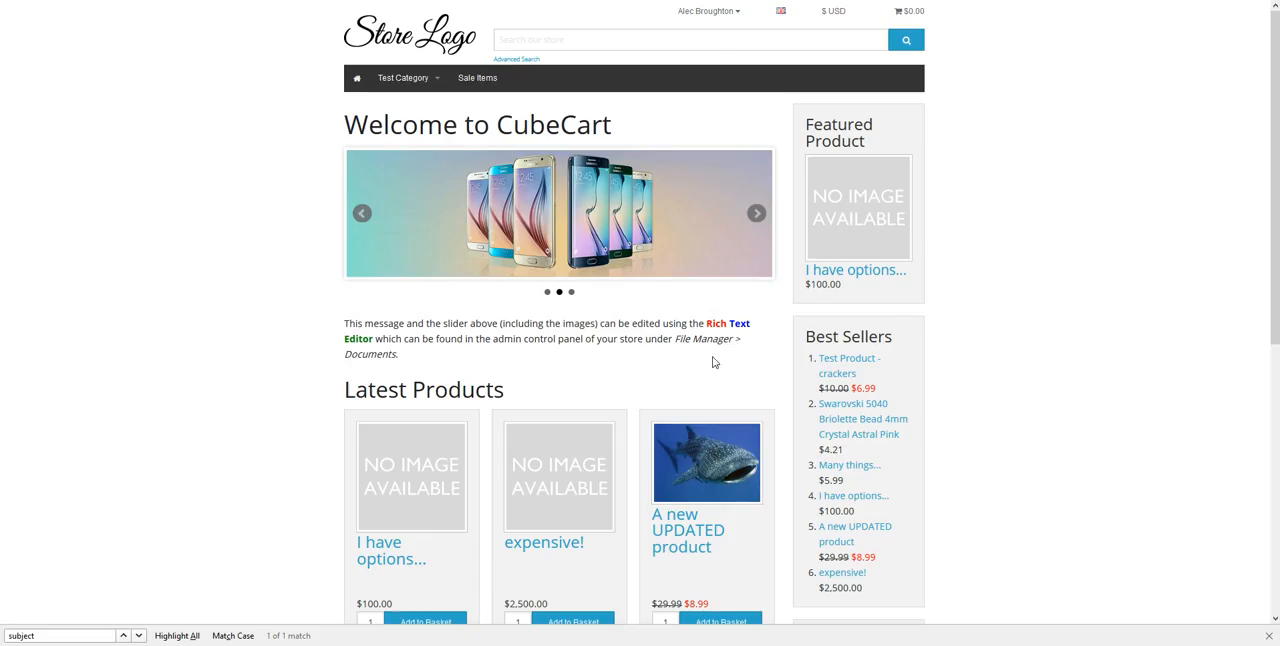
In the storefront, add "A new UPDATED product" to the basket and update its quantity to 10
{"action": "scroll", "coordinate": [1172, 375], "scroll_direction": "down", "scroll_amount": 2}
{"action": "left_click", "coordinate": [752, 488]}
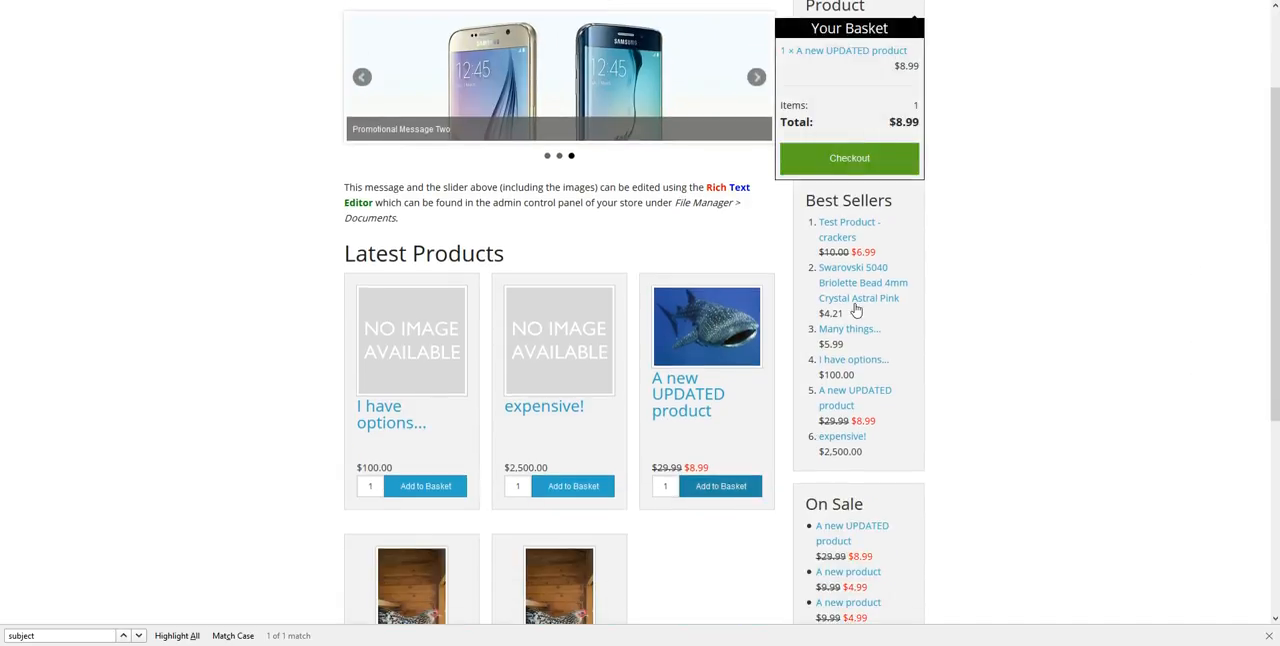
{"action": "left_click", "coordinate": [851, 158]}
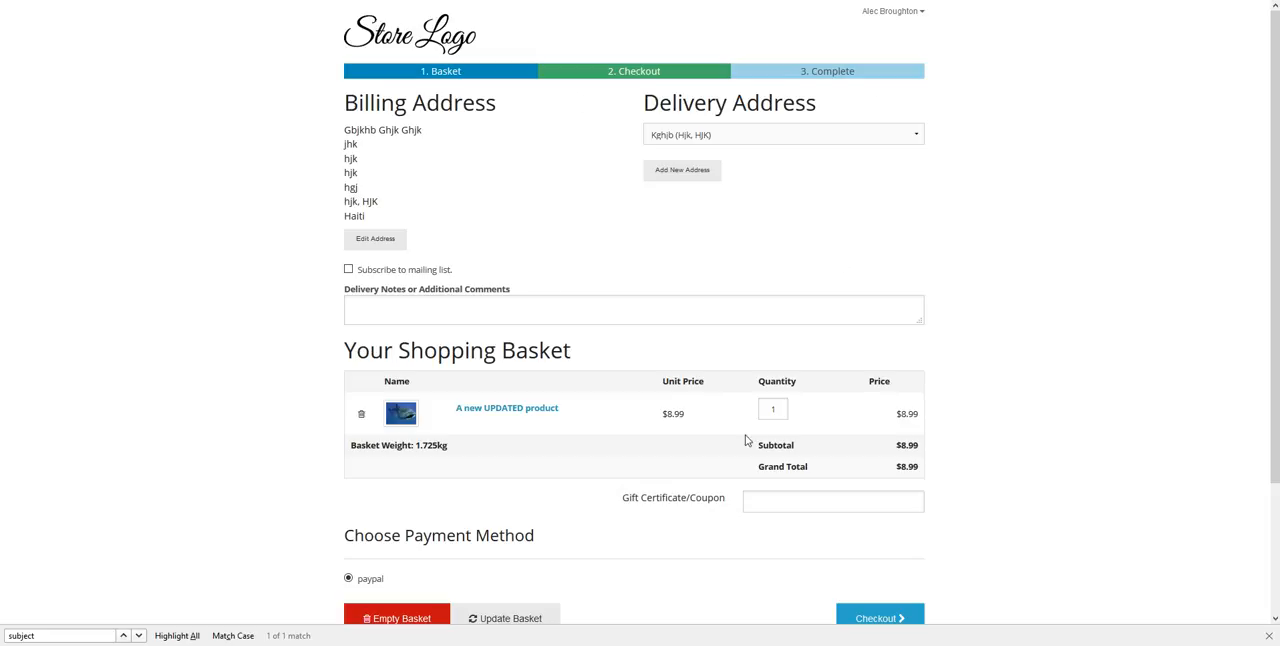
{"action": "double_click", "coordinate": [773, 410]}
{"action": "type", "text": "10"}
{"action": "scroll", "coordinate": [777, 443], "scroll_direction": "down", "scroll_amount": 3}
{"action": "left_click", "coordinate": [535, 459]}
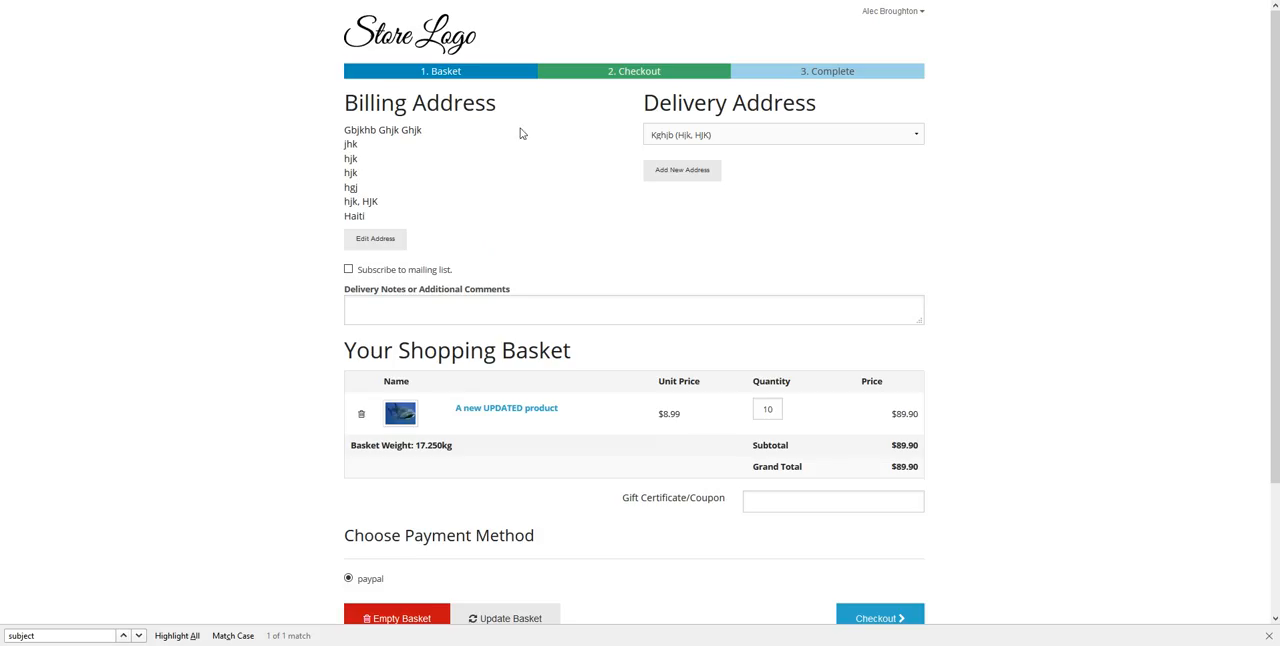
Add 10 of the "I have options..." product to the basket with More options 3 and pack size 1000
{"action": "left_click", "coordinate": [420, 50]}
{"action": "scroll", "coordinate": [574, 271], "scroll_direction": "down", "scroll_amount": 5}
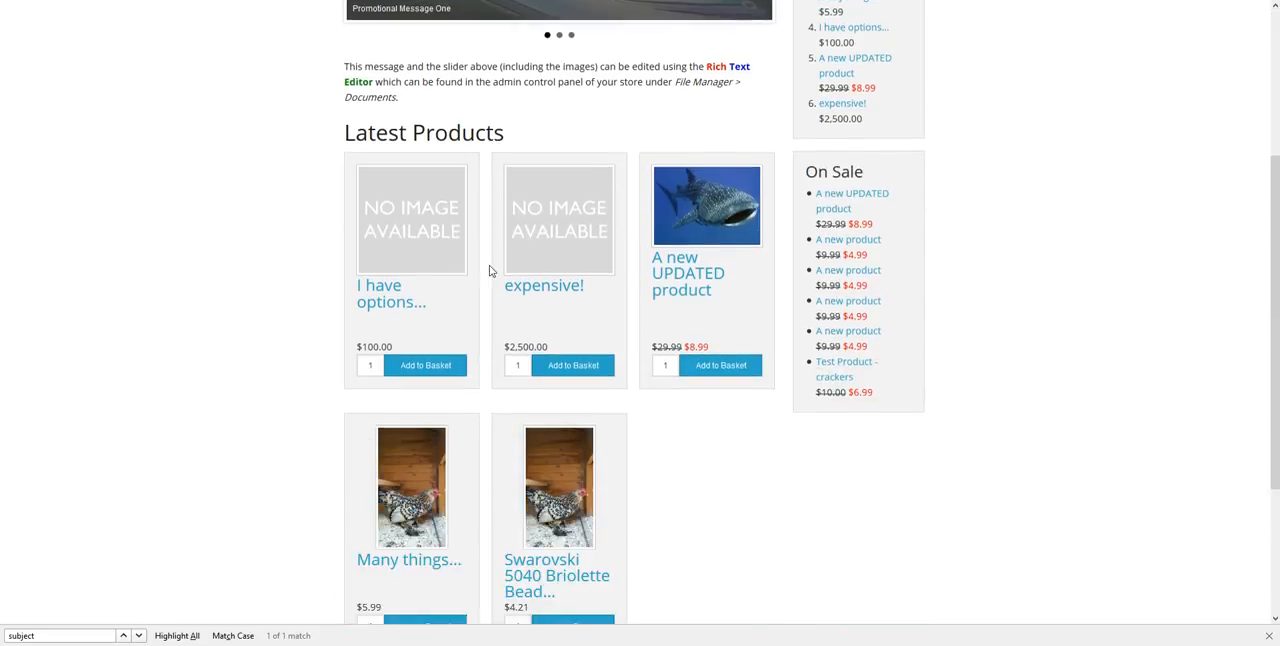
{"action": "left_click", "coordinate": [376, 165]}
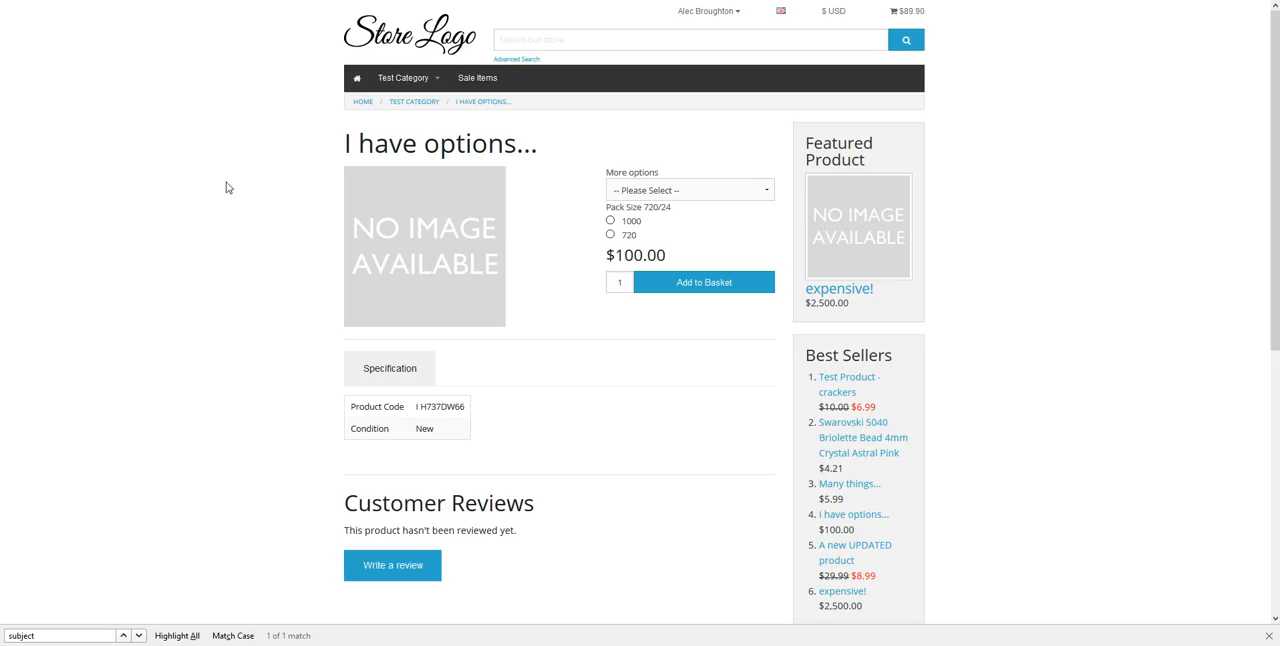
{"action": "left_click", "coordinate": [640, 191]}
{"action": "left_click", "coordinate": [651, 230]}
{"action": "left_click", "coordinate": [611, 221]}
{"action": "double_click", "coordinate": [621, 282]}
{"action": "type", "text": "10"}
{"action": "left_click", "coordinate": [702, 285]}
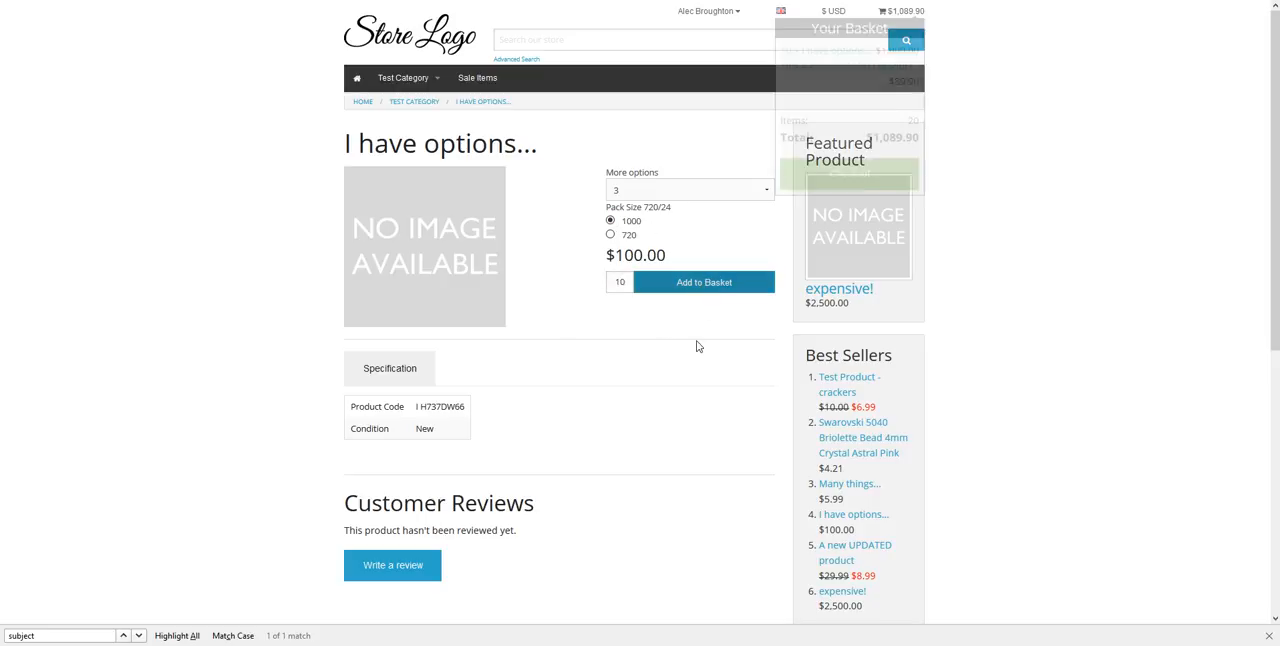
Go to the basket and check out the order with PayPal as the payment method
{"action": "left_click", "coordinate": [851, 172]}
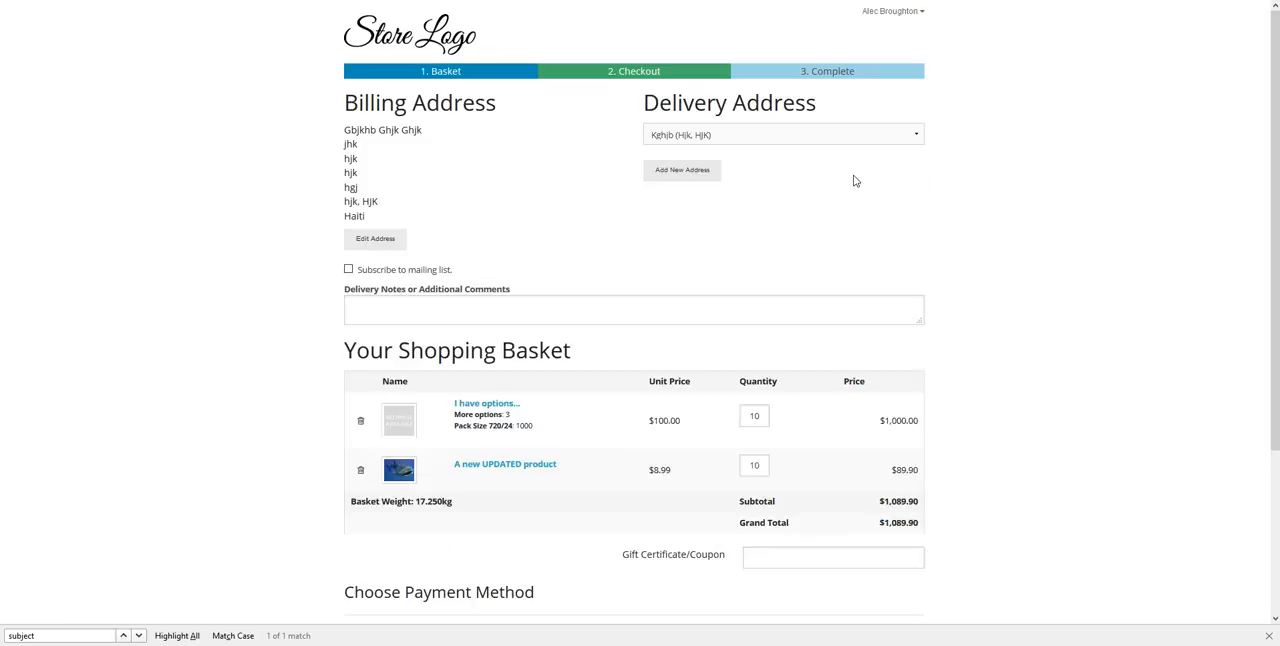
{"action": "scroll", "coordinate": [690, 410], "scroll_direction": "down", "scroll_amount": 2}
{"action": "scroll", "coordinate": [697, 410], "scroll_direction": "down", "scroll_amount": 2}
{"action": "left_click", "coordinate": [892, 464]}
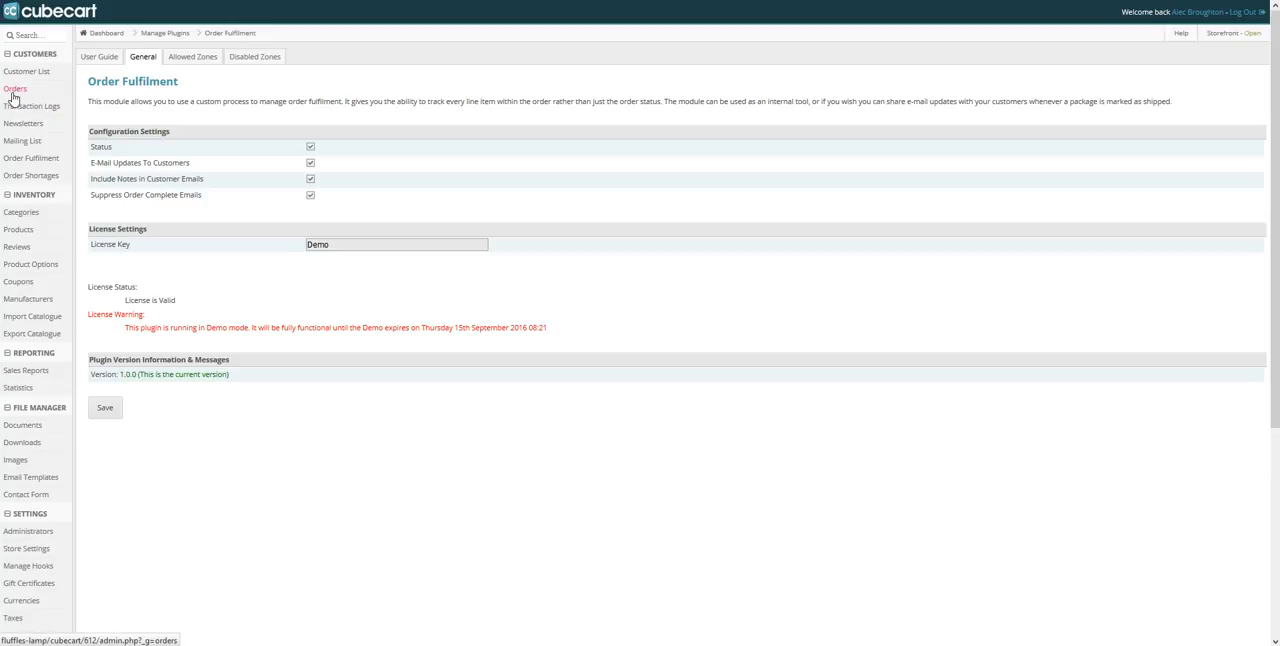
In the store admin, view the standard orders overview and switch to the Order Fulfilment overview
{"action": "left_click_drag", "start_coordinate": [304, 101], "coordinate": [309, 101]}
{"action": "left_click", "coordinate": [557, 110]}
{"action": "left_click_drag", "start_coordinate": [31, 90], "coordinate": [3, 90]}
{"action": "left_click_drag", "start_coordinate": [65, 166], "coordinate": [6, 187]}
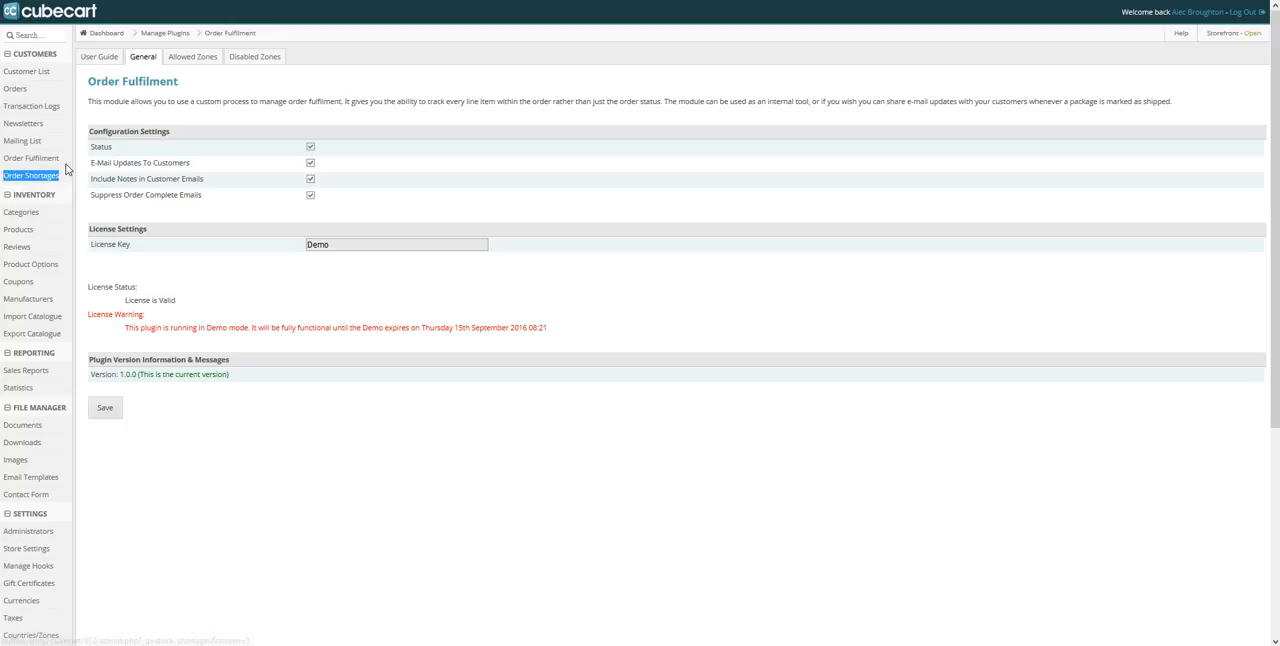
{"action": "left_click", "coordinate": [24, 90]}
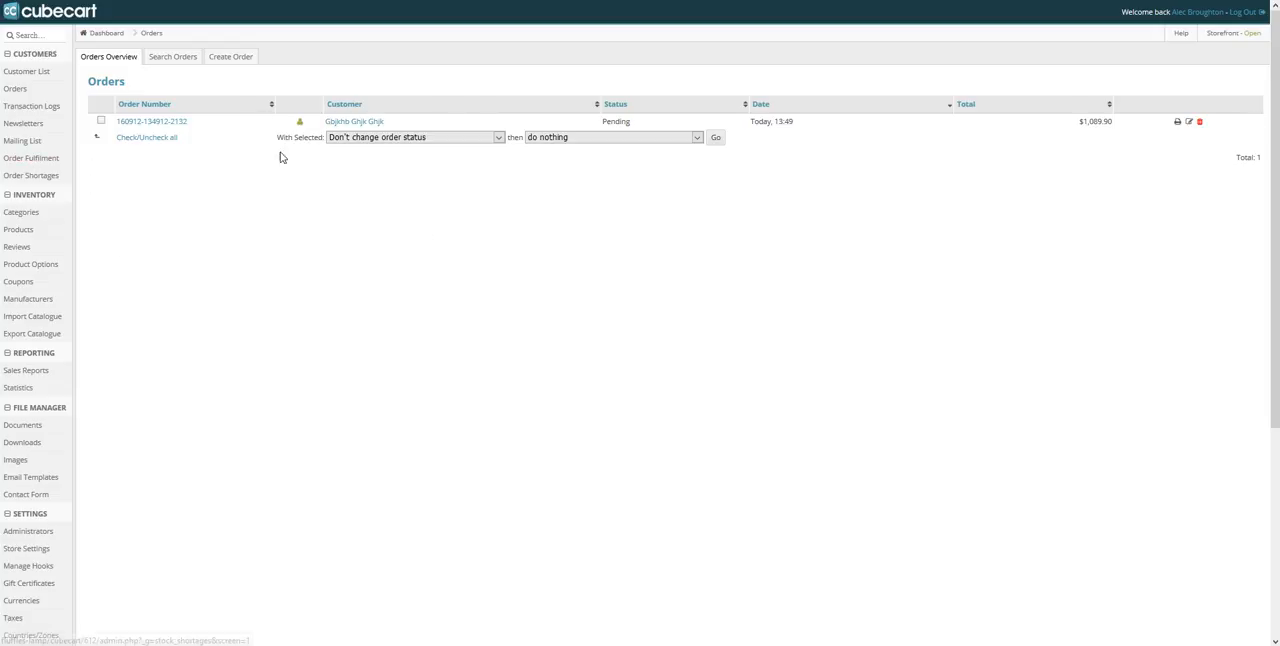
{"action": "left_click", "coordinate": [42, 163]}
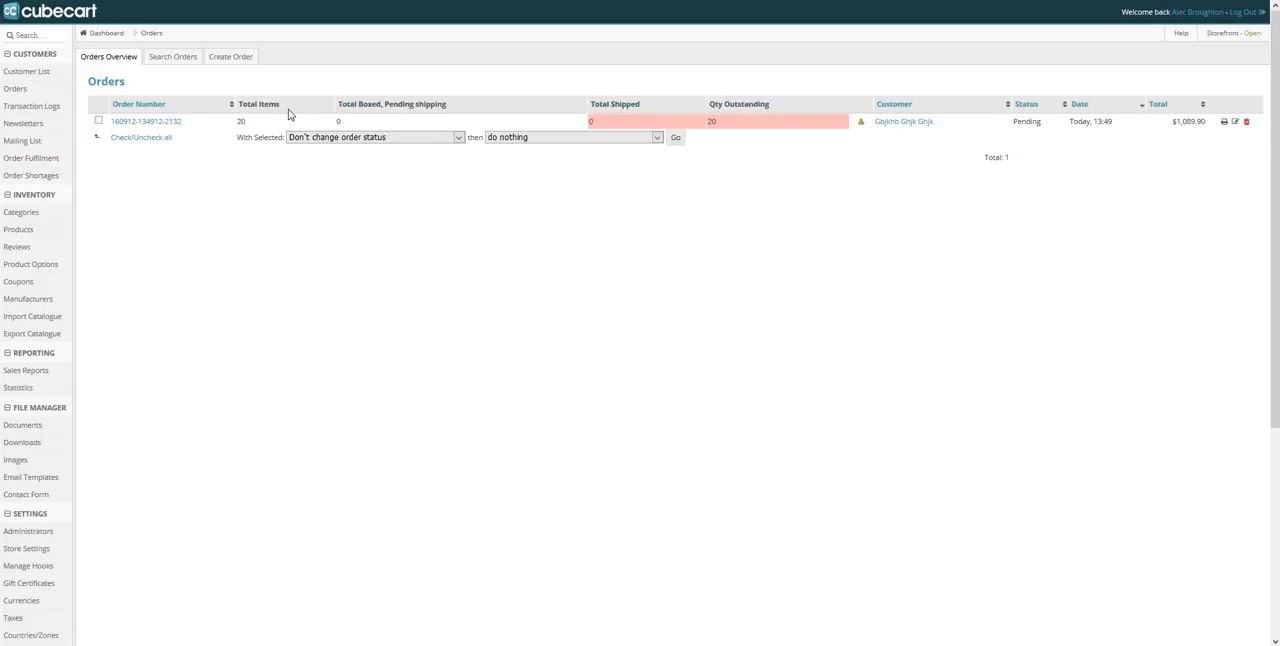
Examine the order's total items, boxed, shipped and outstanding quantities in the Order Fulfilment overview
{"action": "double_click", "coordinate": [241, 121]}
{"action": "double_click", "coordinate": [338, 121]}
{"action": "double_click", "coordinate": [590, 121]}
{"action": "double_click", "coordinate": [711, 121]}
{"action": "left_click", "coordinate": [699, 190]}
{"action": "double_click", "coordinate": [240, 121]}
{"action": "double_click", "coordinate": [243, 120]}
{"action": "left_click", "coordinate": [249, 201]}
{"action": "left_click_drag", "start_coordinate": [186, 123], "coordinate": [146, 125]}
{"action": "left_click", "coordinate": [374, 104]}
{"action": "left_click_drag", "start_coordinate": [331, 117], "coordinate": [353, 125]}
{"action": "left_click_drag", "start_coordinate": [342, 124], "coordinate": [331, 123]}
{"action": "left_click", "coordinate": [389, 239]}
{"action": "left_click_drag", "start_coordinate": [592, 121], "coordinate": [579, 127]}
{"action": "left_click_drag", "start_coordinate": [707, 123], "coordinate": [718, 126]}
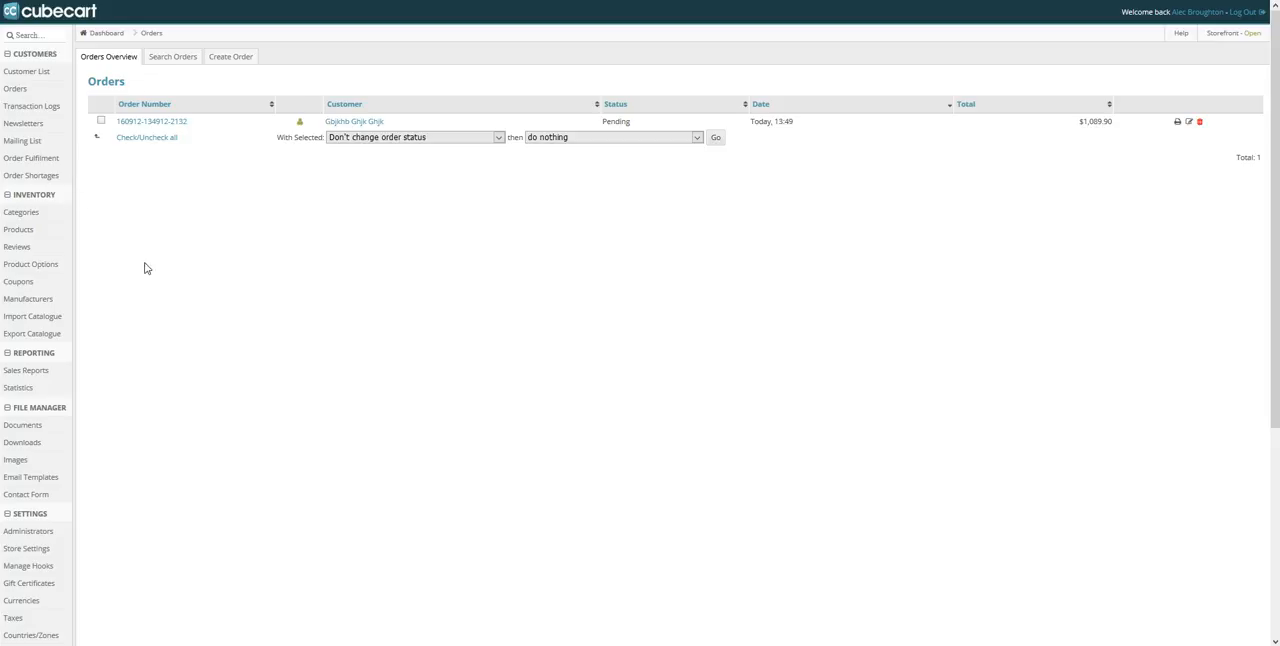
Open the pending order from the Order Fulfilment overview and read the item picking instructions
{"action": "left_click", "coordinate": [47, 161]}
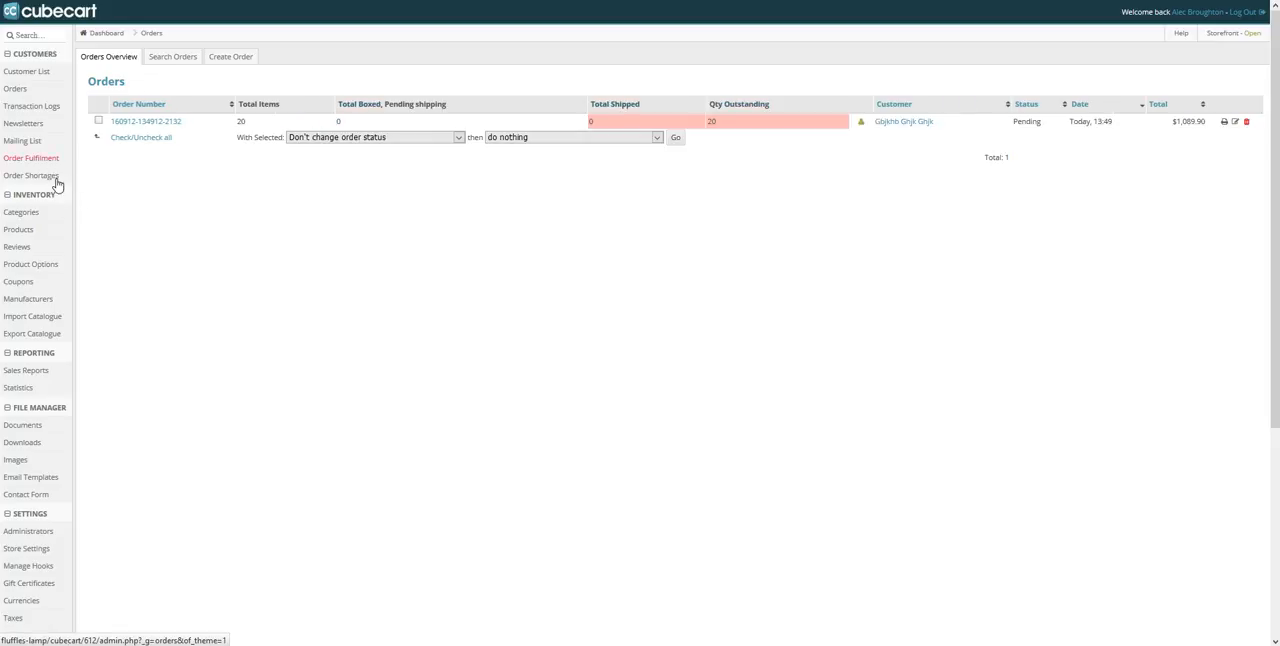
{"action": "left_click", "coordinate": [174, 124]}
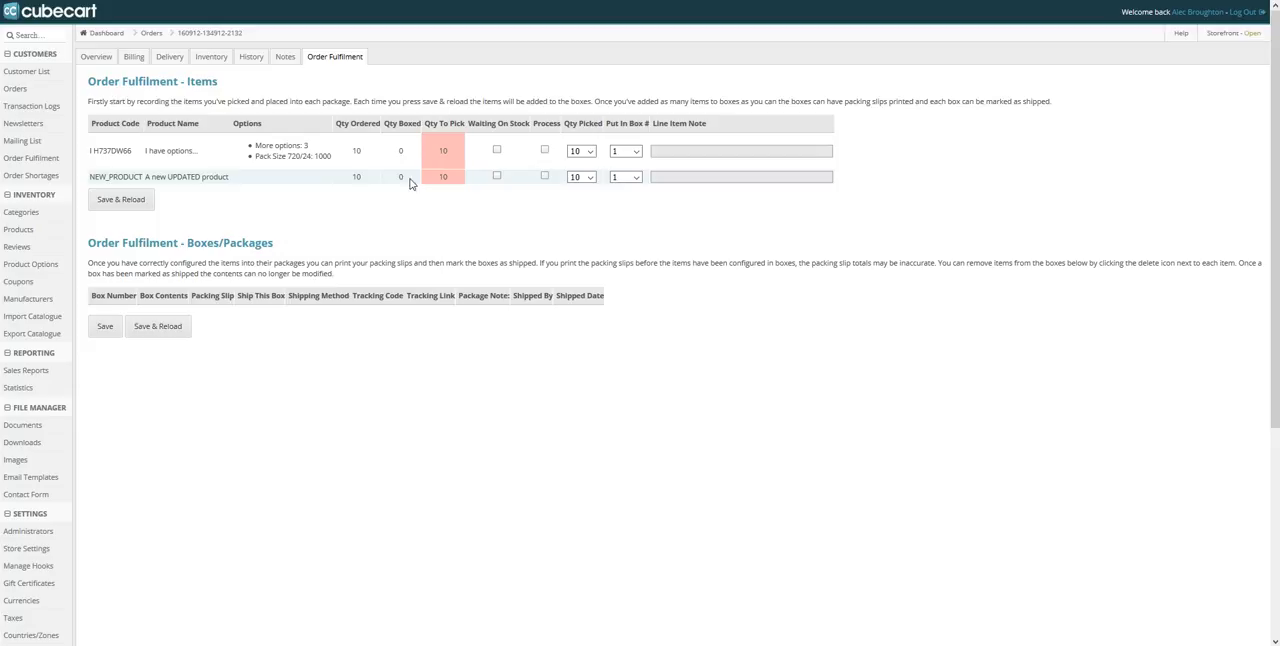
{"action": "left_click_drag", "start_coordinate": [1052, 104], "coordinate": [74, 104]}
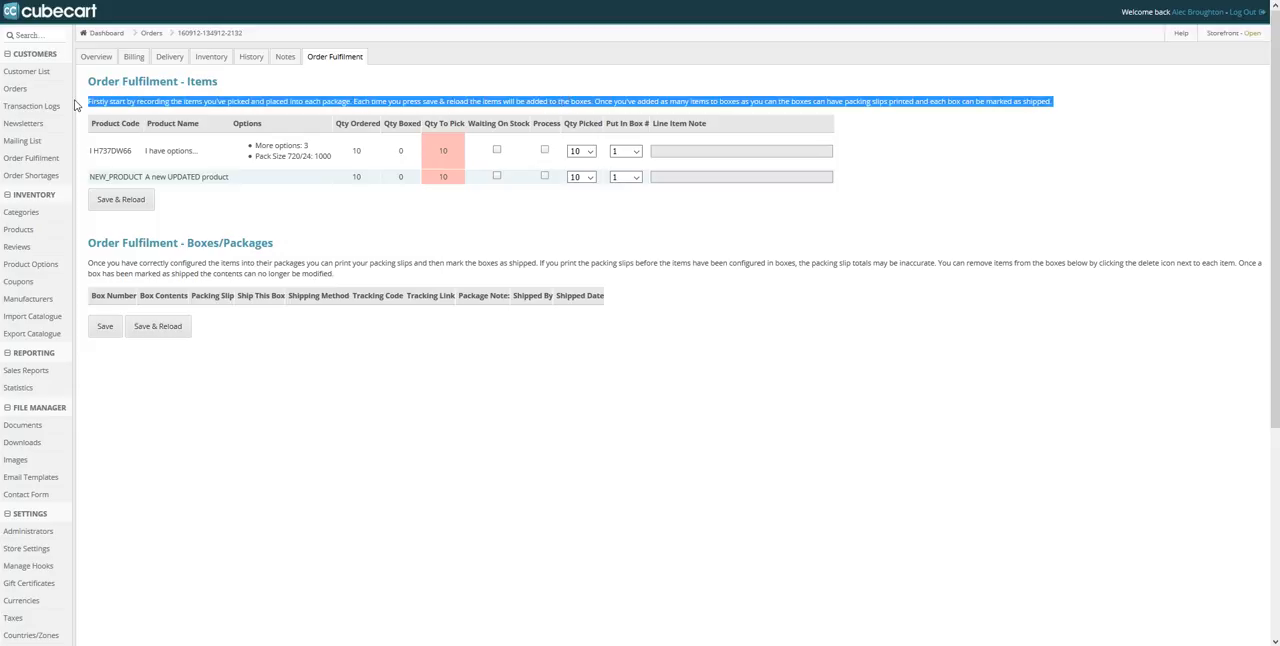
{"action": "left_click", "coordinate": [356, 224]}
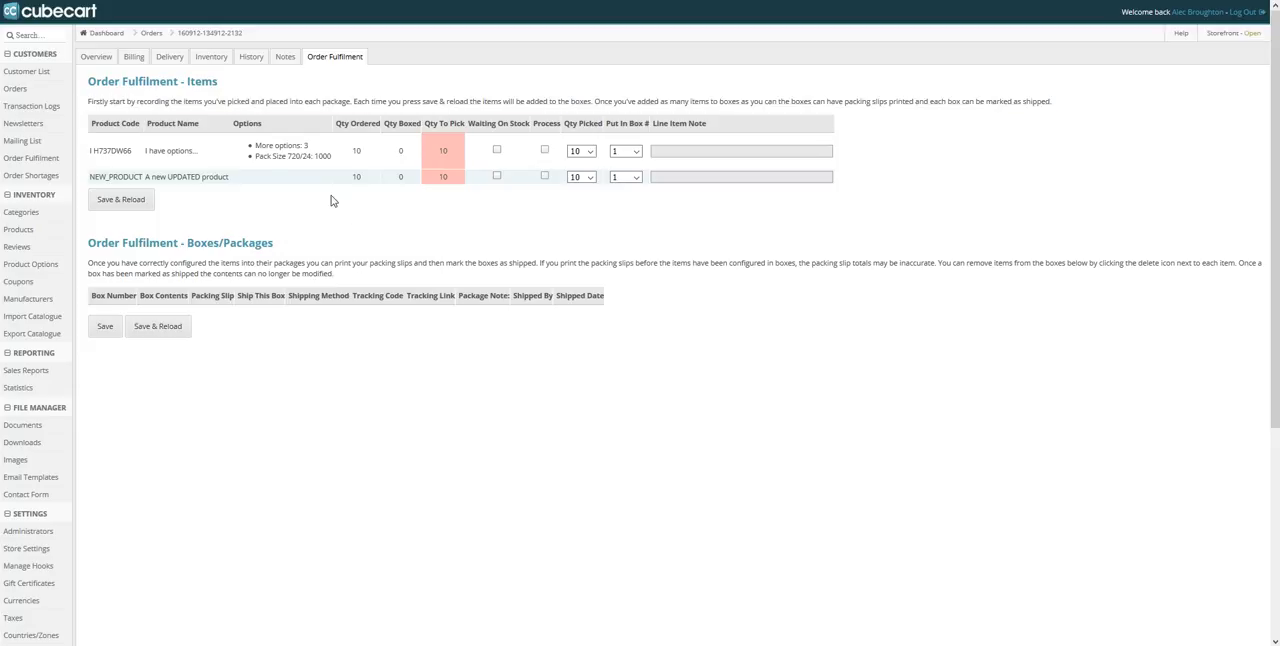
Review the order's inventory and delivery pages and the items listed in its summary
{"action": "left_click", "coordinate": [216, 60]}
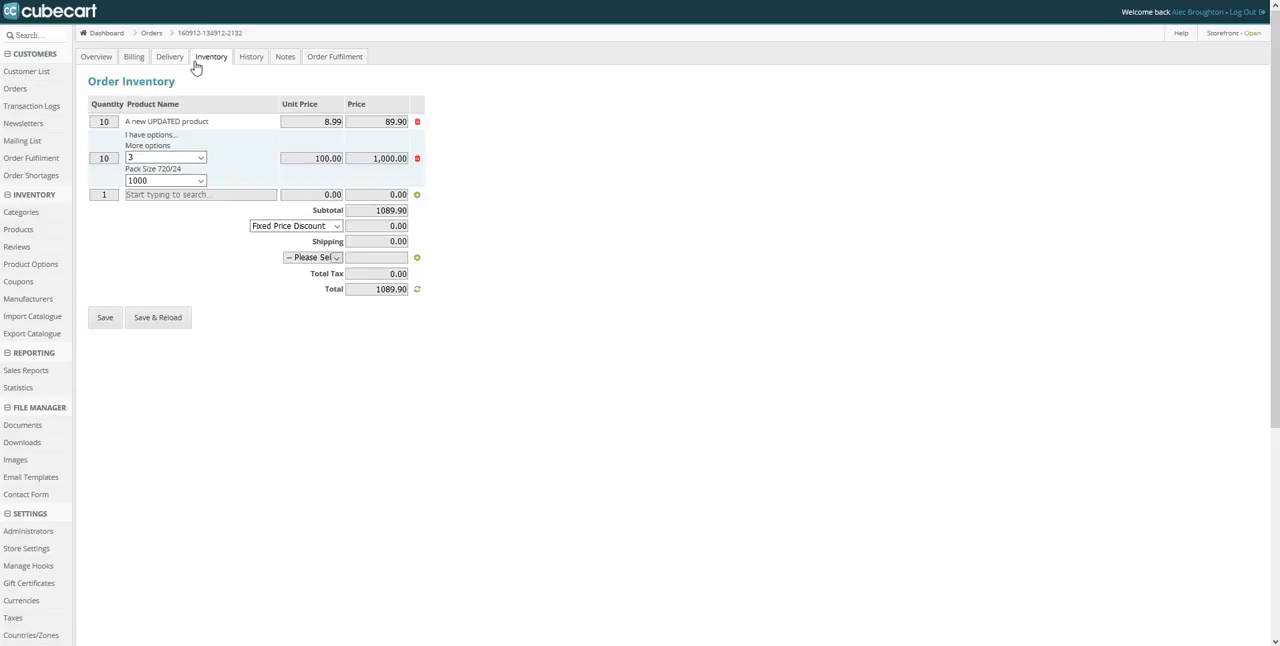
{"action": "left_click", "coordinate": [166, 60]}
{"action": "left_click", "coordinate": [101, 57]}
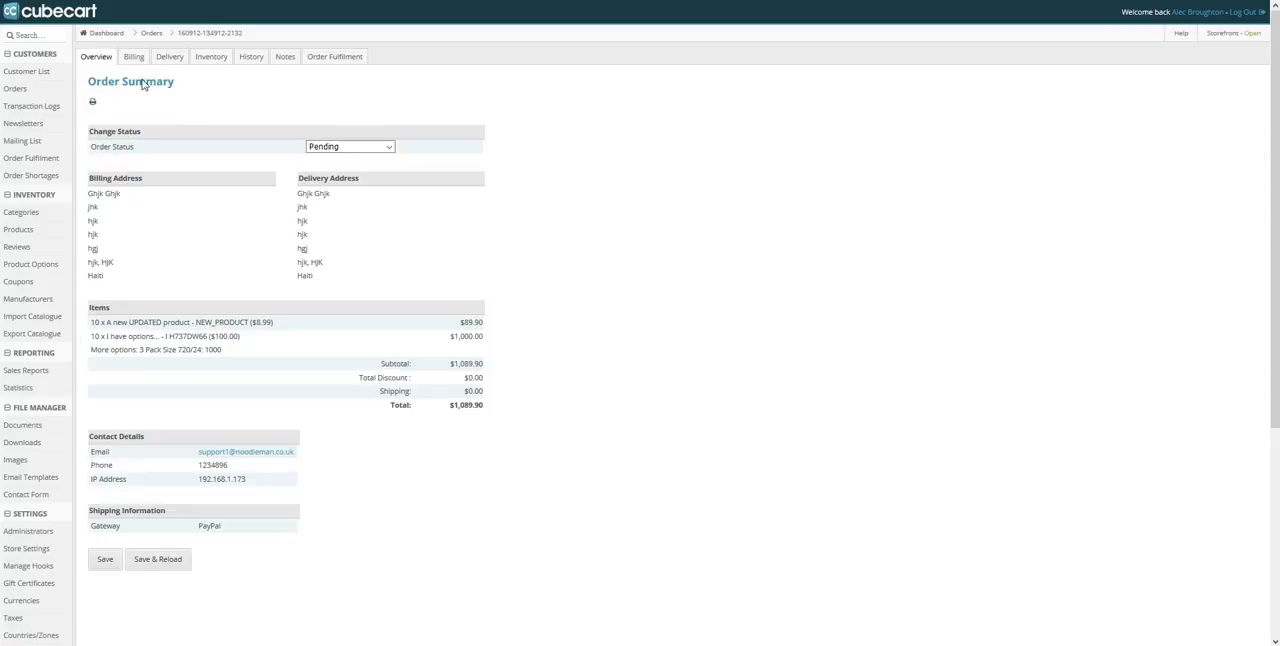
{"action": "left_click_drag", "start_coordinate": [90, 307], "coordinate": [510, 368]}
{"action": "left_click", "coordinate": [491, 351]}
Return to the order's fulfilment page and check the first line item's name and options
{"action": "left_click", "coordinate": [348, 60]}
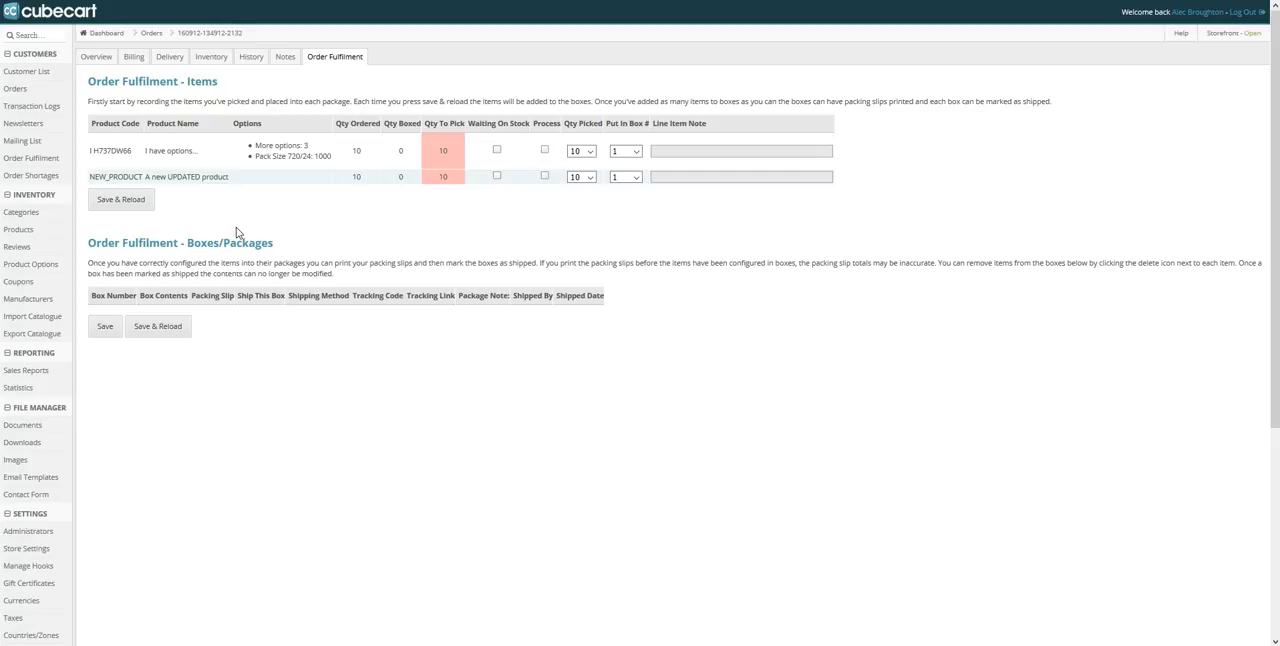
{"action": "left_click_drag", "start_coordinate": [200, 152], "coordinate": [149, 155]}
{"action": "left_click_drag", "start_coordinate": [249, 151], "coordinate": [334, 163]}
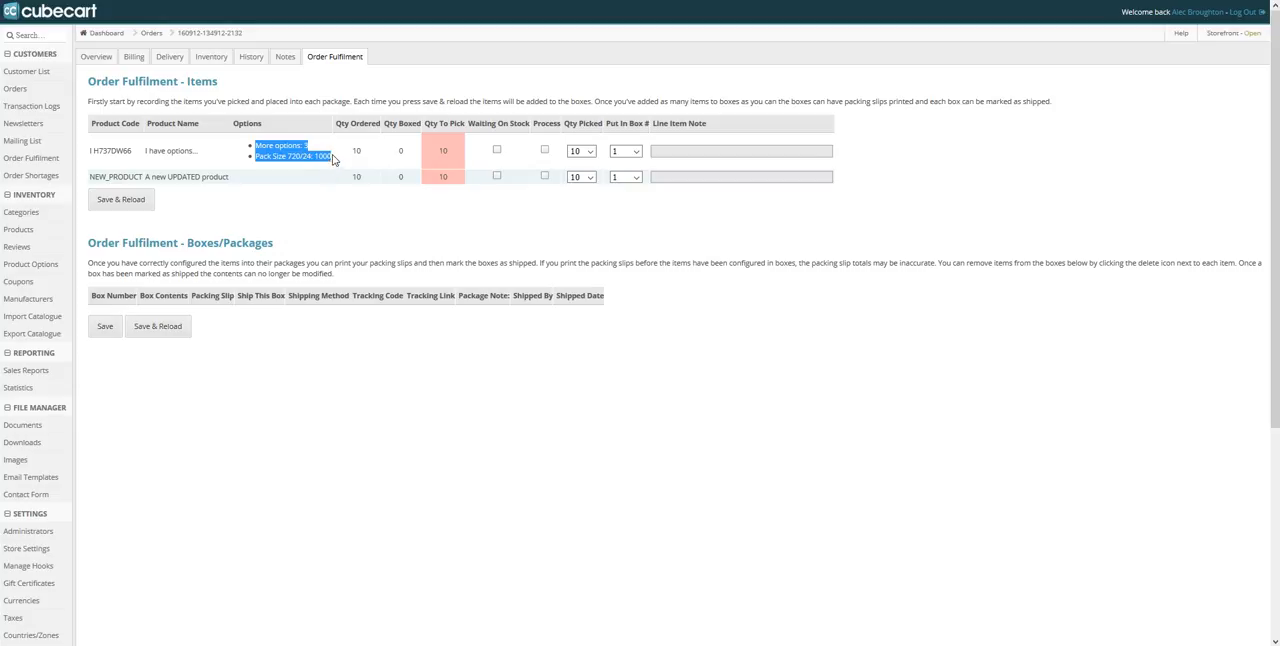
{"action": "left_click", "coordinate": [409, 173]}
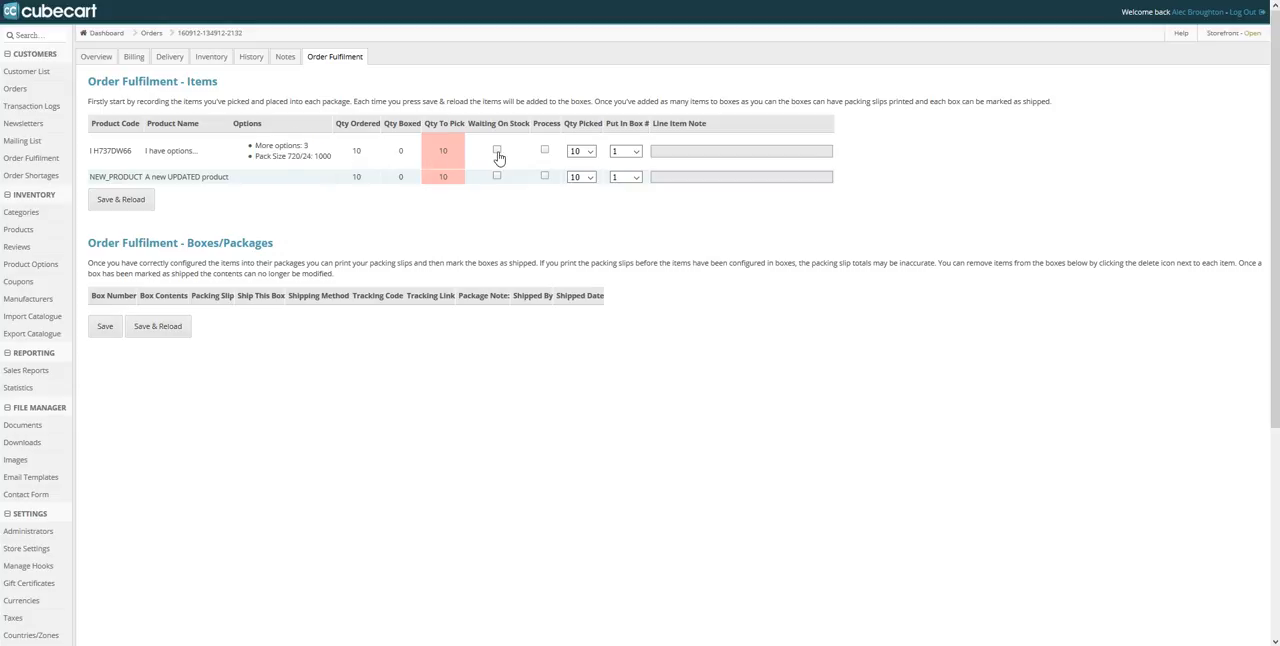
Mark "I have options..." for processing with 8 picked into box 1 and the line note "Missing 2 items"
{"action": "left_click", "coordinate": [544, 150]}
{"action": "left_click", "coordinate": [590, 151]}
{"action": "left_click", "coordinate": [585, 189]}
{"action": "left_click", "coordinate": [625, 151]}
{"action": "left_click", "coordinate": [622, 160]}
{"action": "left_click", "coordinate": [685, 150]}
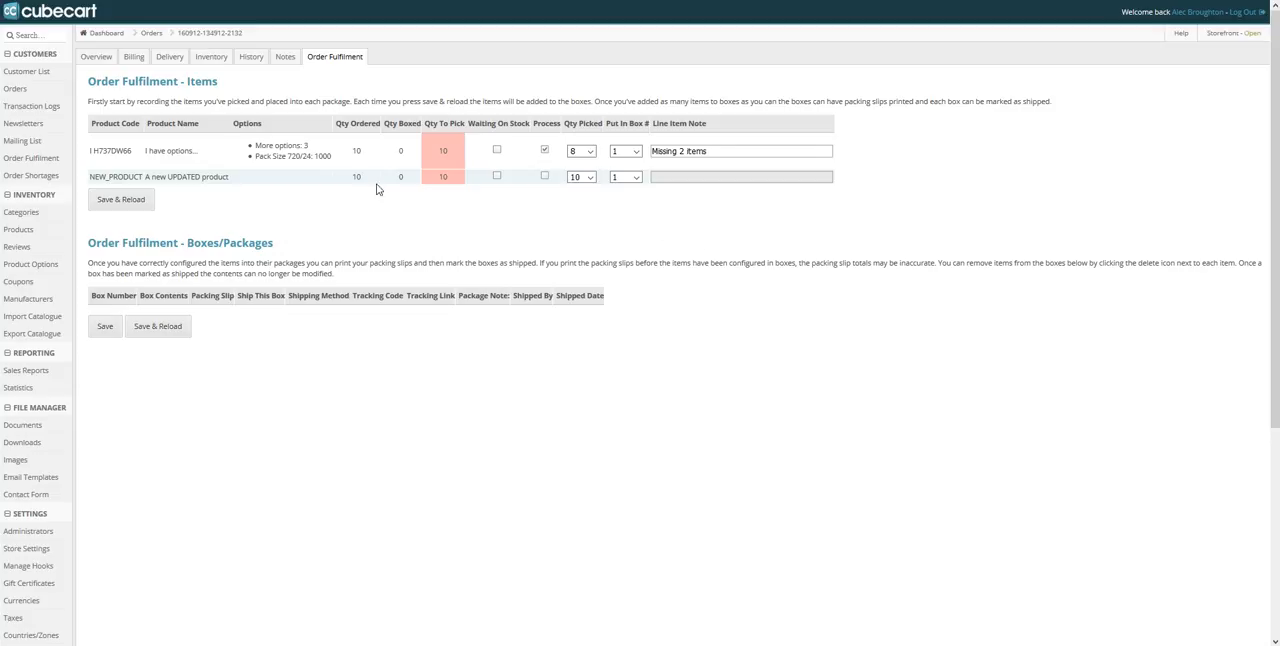
Mark "A new UPDATED product" for processing with 10 picked into box 2, and save and reload the order
{"action": "left_click", "coordinate": [583, 179]}
{"action": "left_click", "coordinate": [454, 177]}
{"action": "double_click", "coordinate": [454, 177]}
{"action": "left_click", "coordinate": [586, 181]}
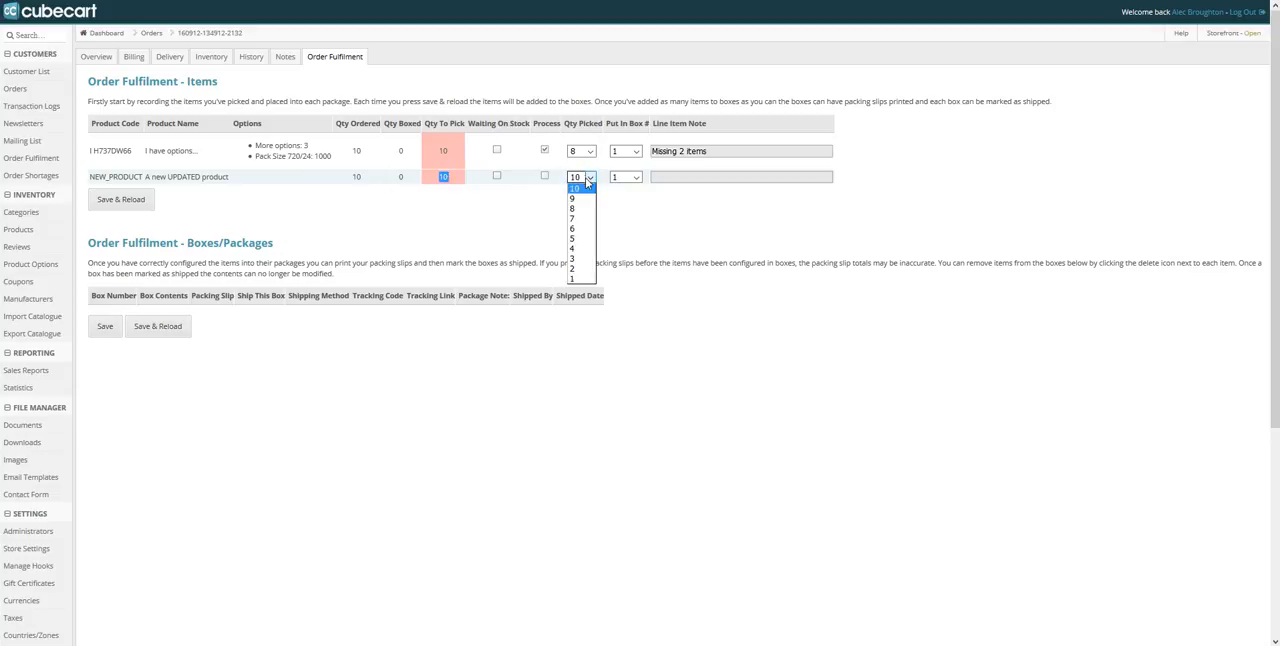
{"action": "left_click", "coordinate": [587, 190]}
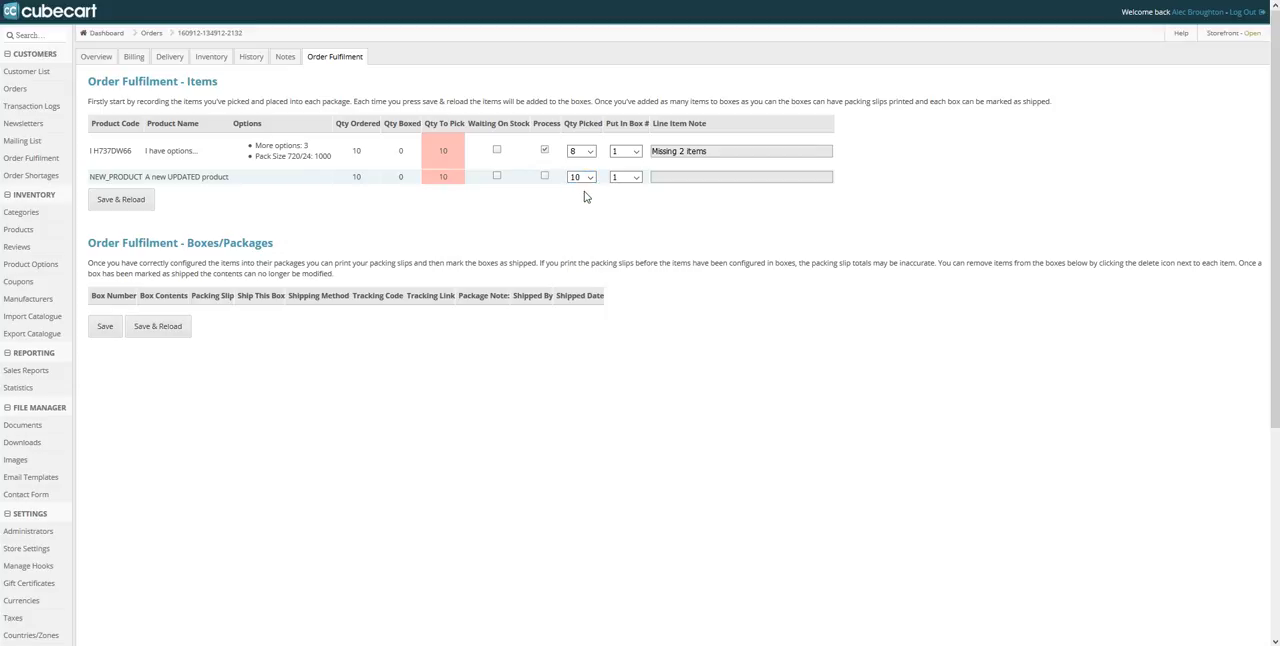
{"action": "left_click", "coordinate": [620, 180]}
{"action": "left_click", "coordinate": [622, 199]}
{"action": "left_click", "coordinate": [544, 176]}
{"action": "left_click", "coordinate": [126, 203]}
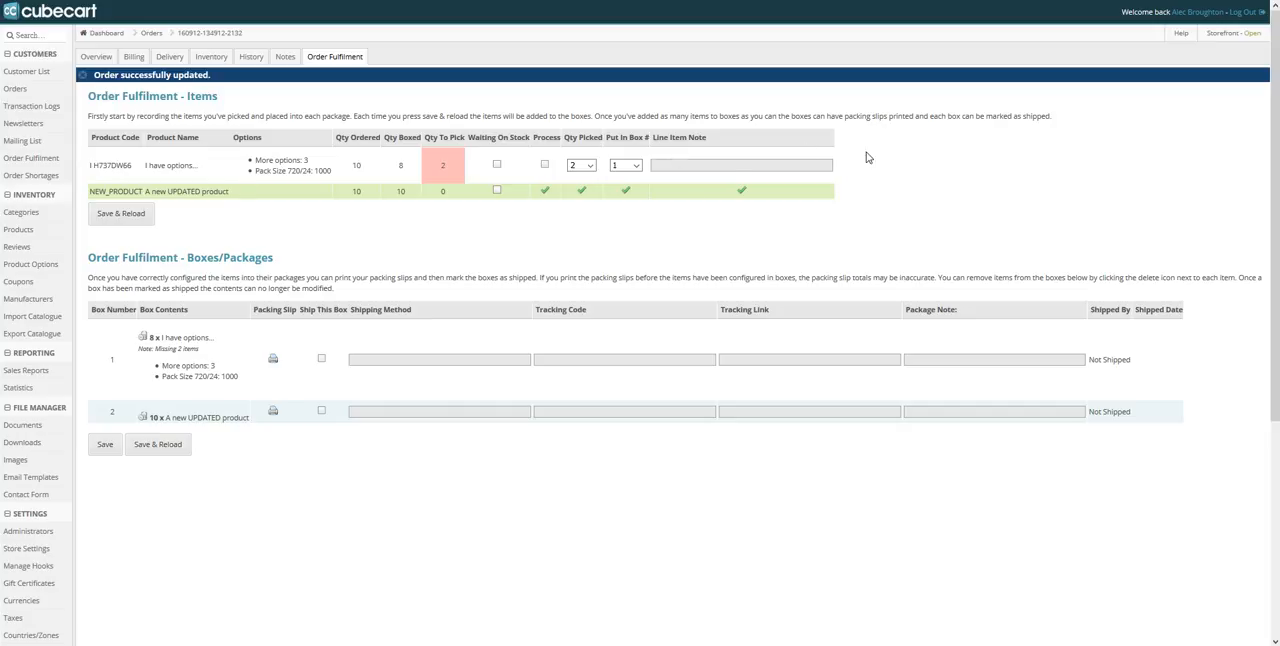
Examine the updated fulfilment items and box contents, comparing the completed line with the one still short
{"action": "scroll", "coordinate": [454, 483], "scroll_direction": "down", "scroll_amount": 2}
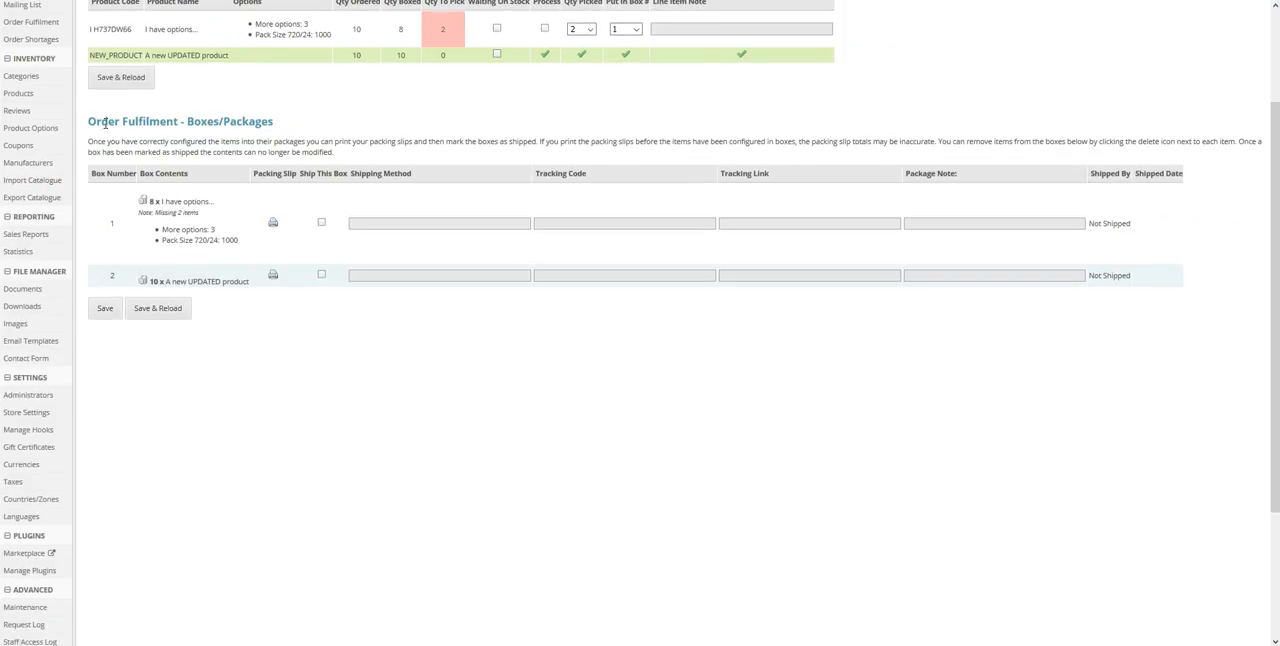
{"action": "scroll", "coordinate": [283, 437], "scroll_direction": "up", "scroll_amount": 2}
{"action": "left_click_drag", "start_coordinate": [97, 191], "coordinate": [174, 196]}
{"action": "left_click", "coordinate": [473, 240]}
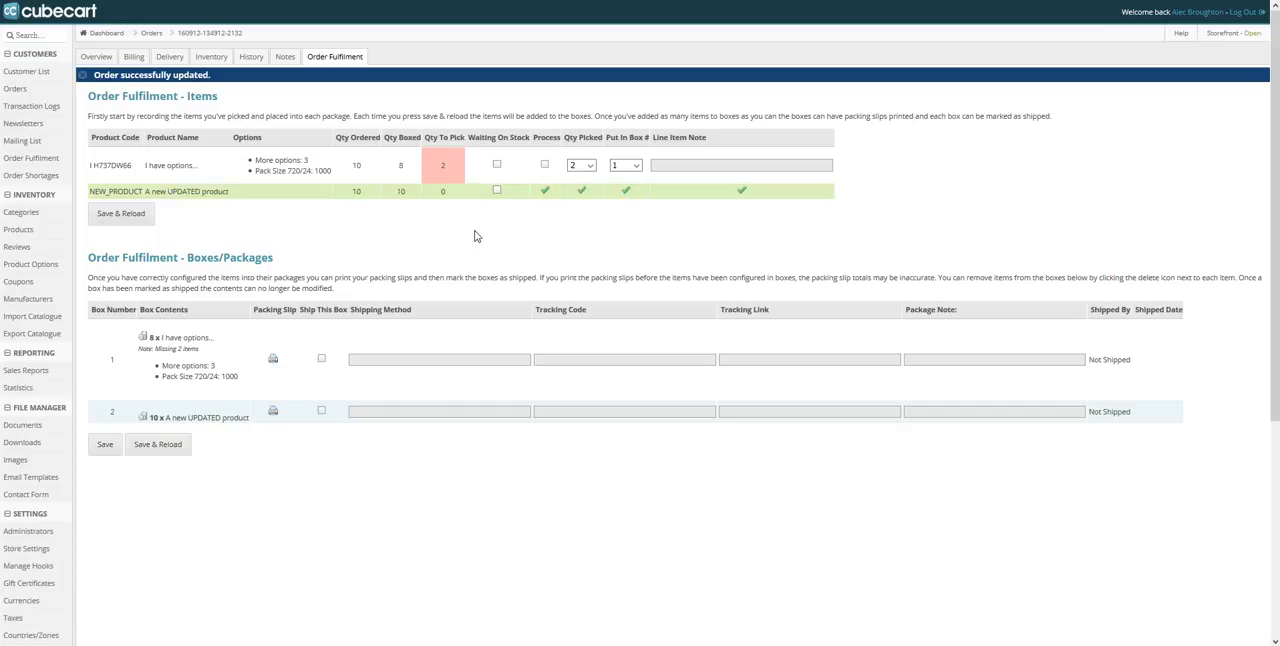
{"action": "left_click_drag", "start_coordinate": [93, 166], "coordinate": [762, 170]}
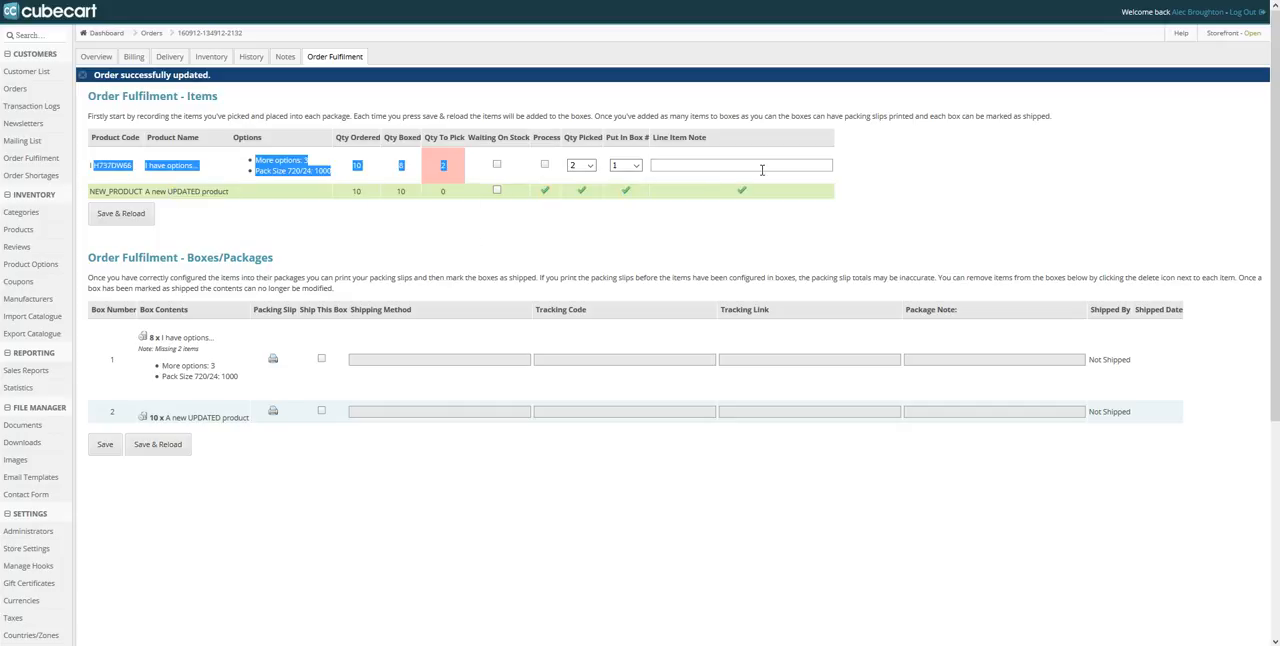
{"action": "left_click", "coordinate": [437, 174]}
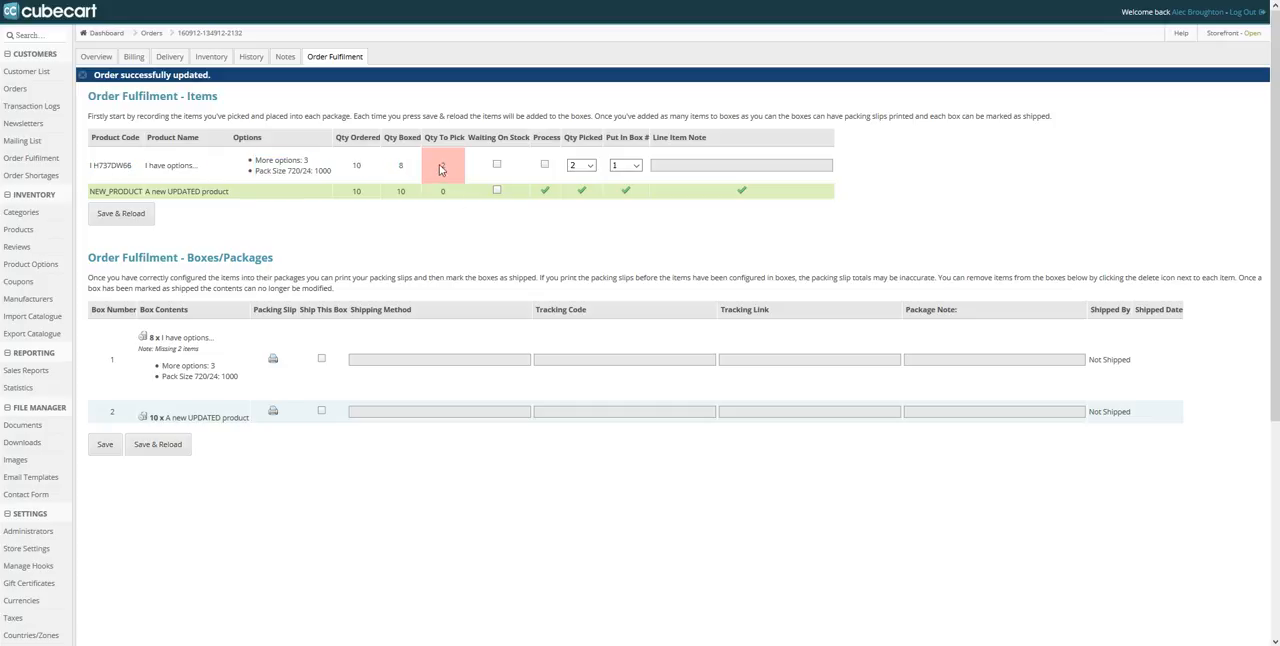
Examine box 1's packed item, its options and its line note in the box contents
{"action": "scroll", "coordinate": [440, 228], "scroll_direction": "down", "scroll_amount": 1}
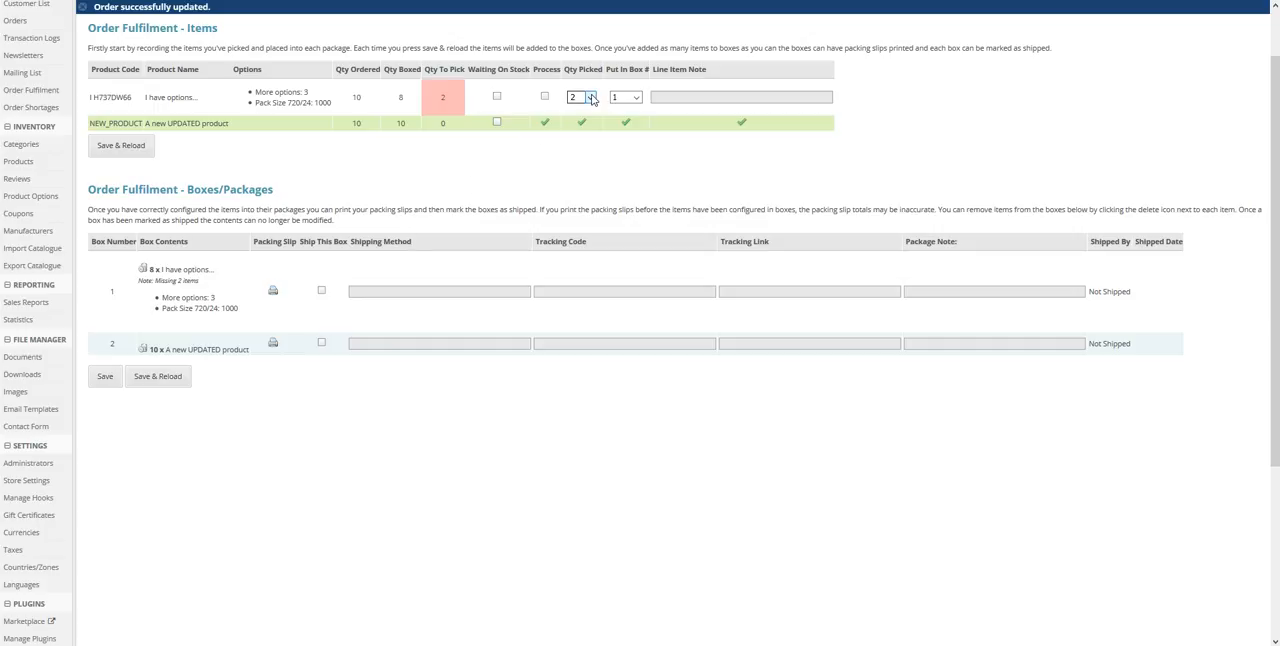
{"action": "left_click_drag", "start_coordinate": [204, 282], "coordinate": [139, 281]}
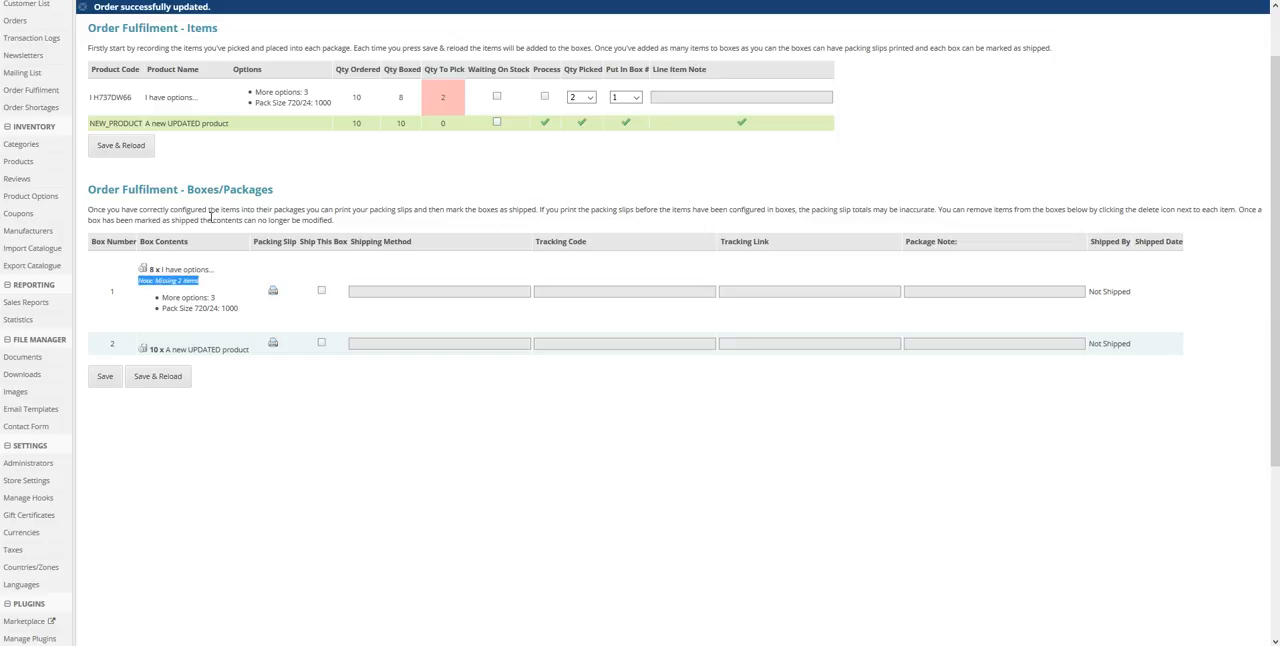
{"action": "left_click", "coordinate": [208, 215]}
{"action": "left_click_drag", "start_coordinate": [150, 266], "coordinate": [238, 314]}
{"action": "left_click", "coordinate": [247, 350]}
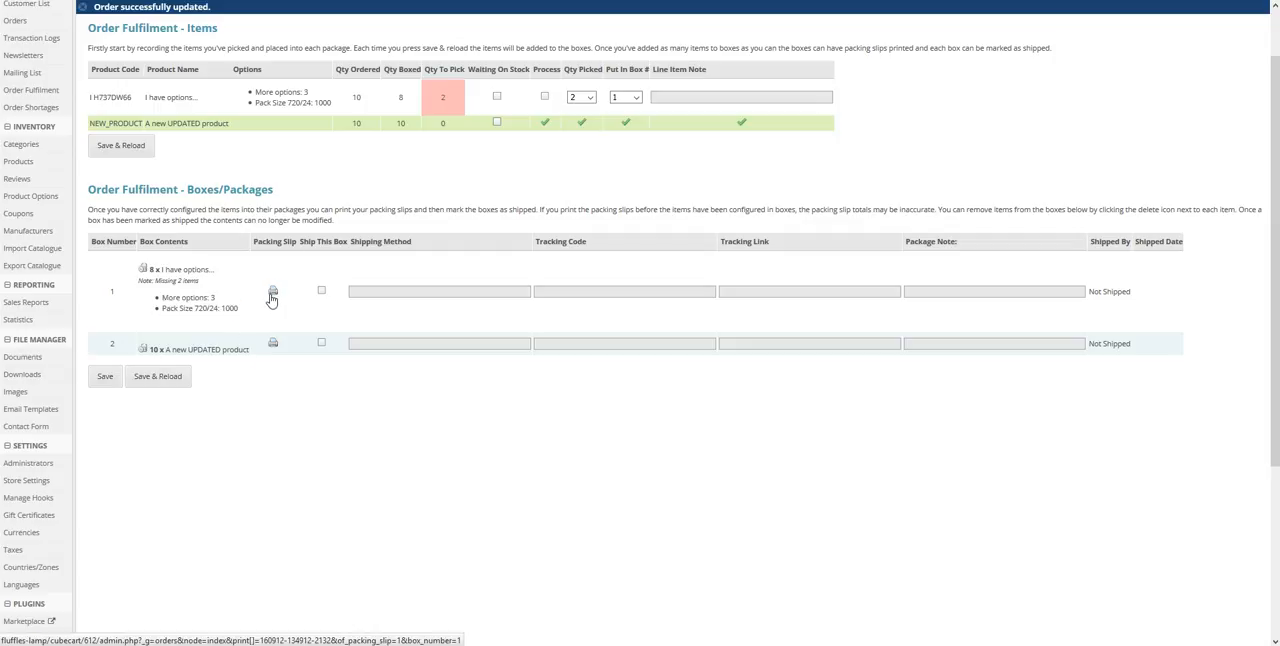
{"action": "left_click_drag", "start_coordinate": [251, 320], "coordinate": [140, 264]}
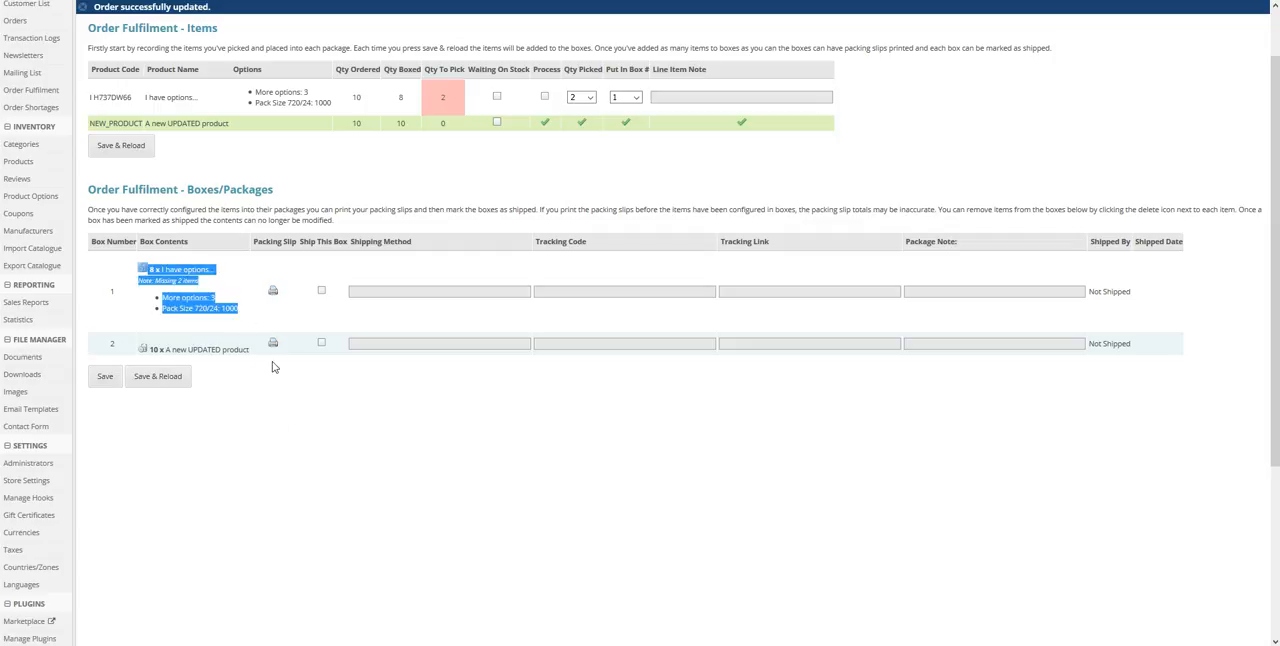
{"action": "left_click", "coordinate": [281, 431]}
Open box 1's packing slip in a new tab and check its order ID and package number
{"action": "right_click", "coordinate": [272, 290]}
{"action": "left_click", "coordinate": [285, 301]}
{"action": "key", "text": "Escape"}
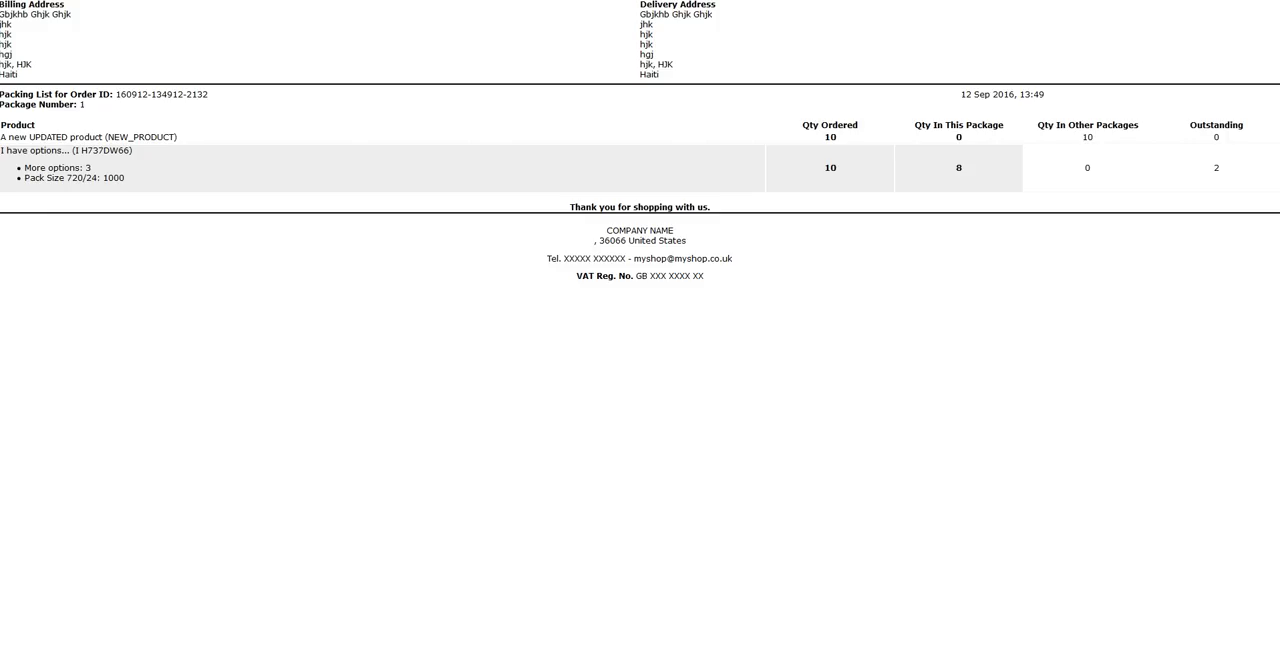
{"action": "key", "text": "ctrl+w"}
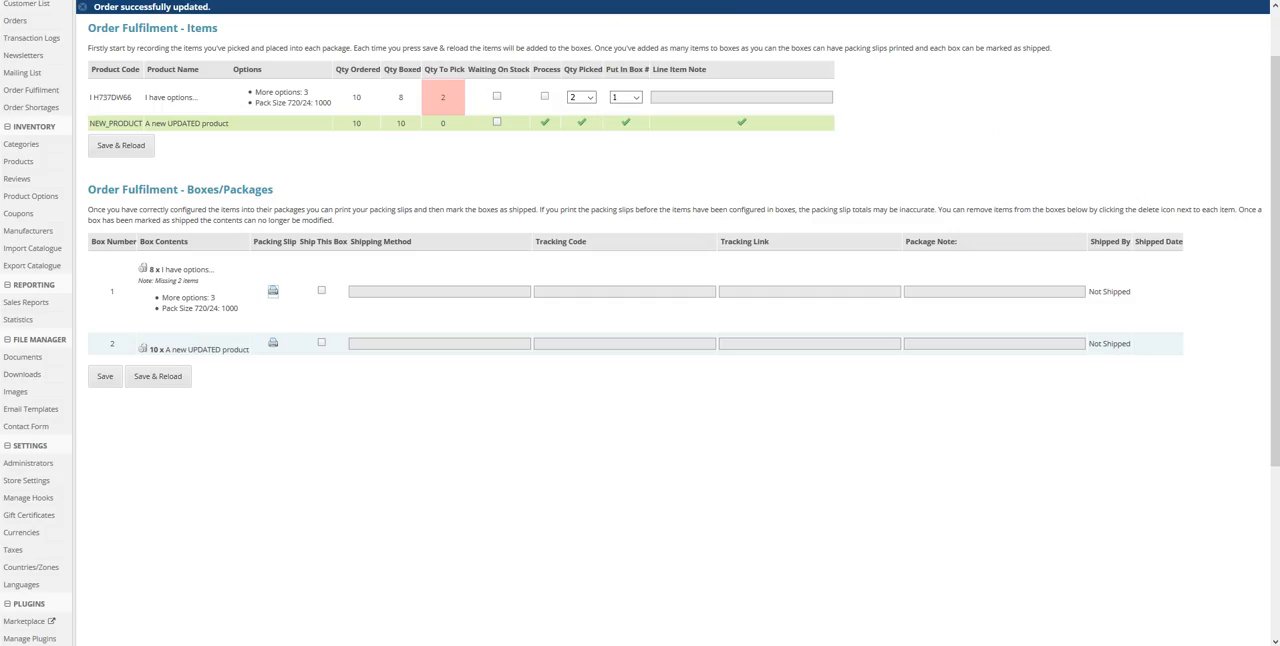
{"action": "left_click", "coordinate": [470, 1]}
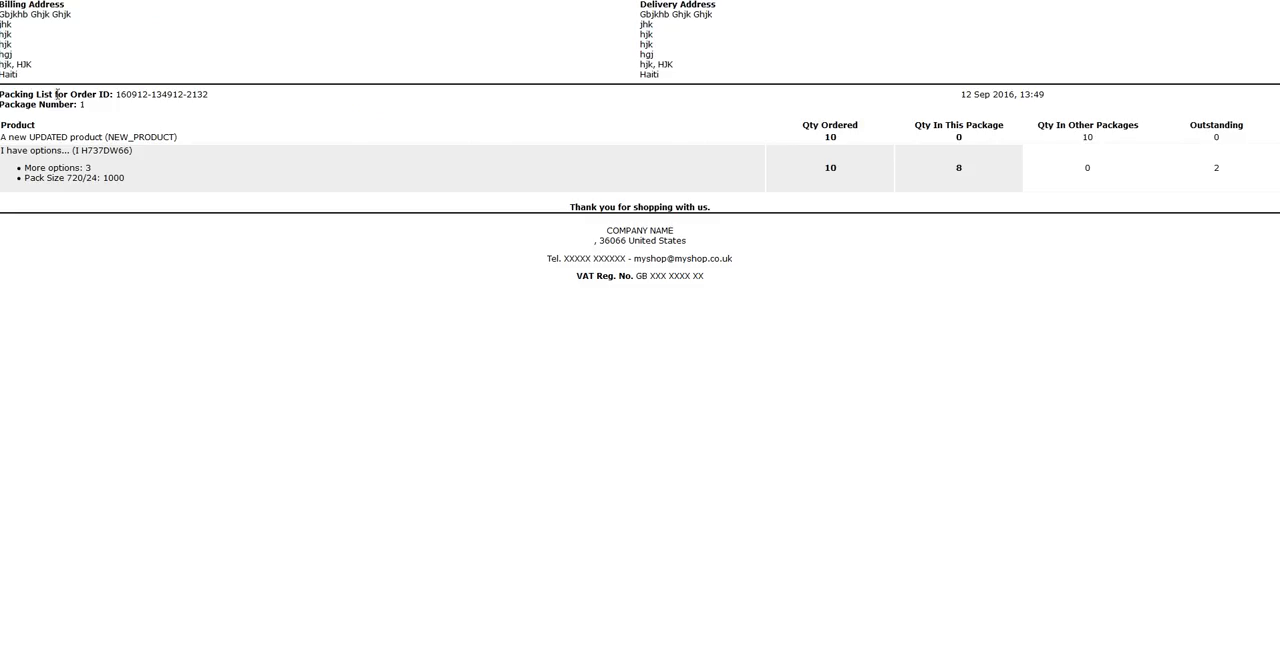
{"action": "left_click_drag", "start_coordinate": [12, 95], "coordinate": [223, 110]}
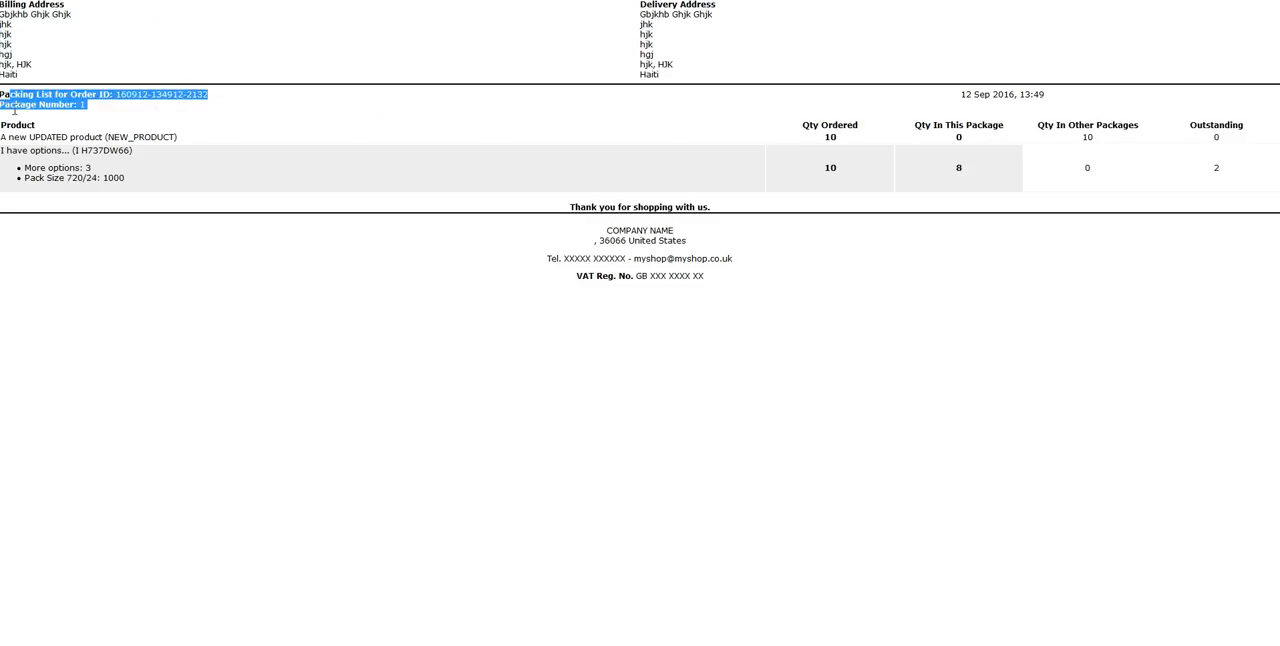
{"action": "left_click", "coordinate": [5, 107]}
{"action": "left_click_drag", "start_coordinate": [5, 107], "coordinate": [111, 115]}
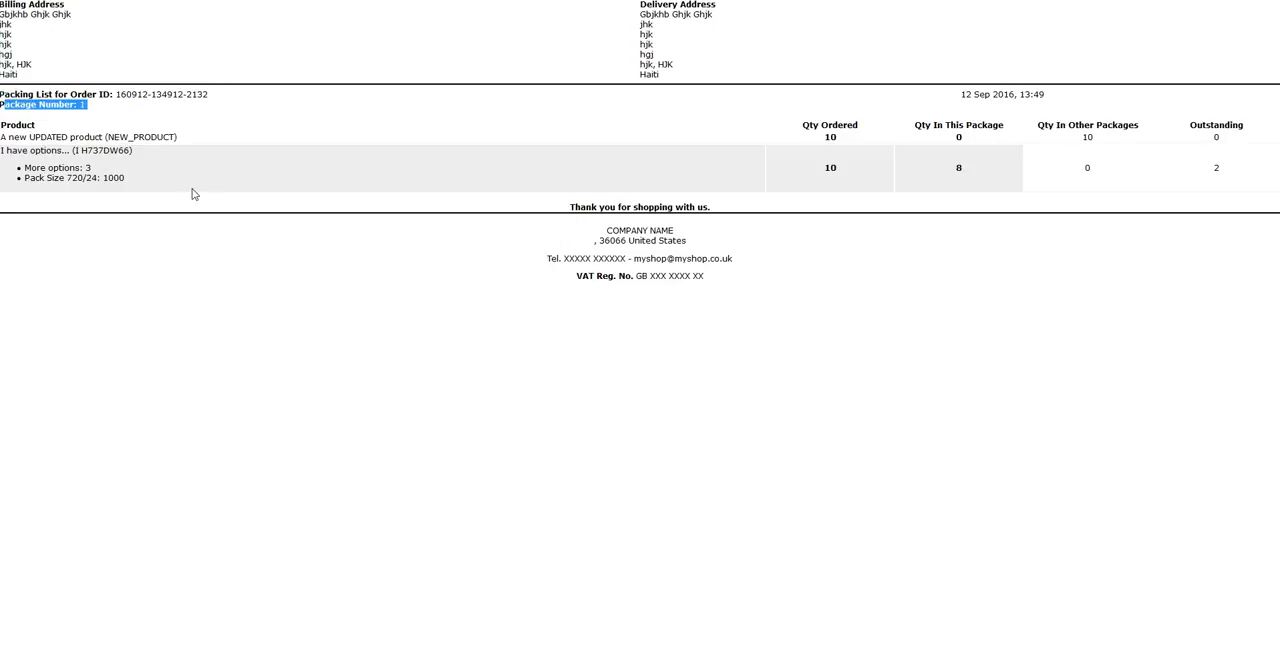
{"action": "left_click", "coordinate": [208, 216]}
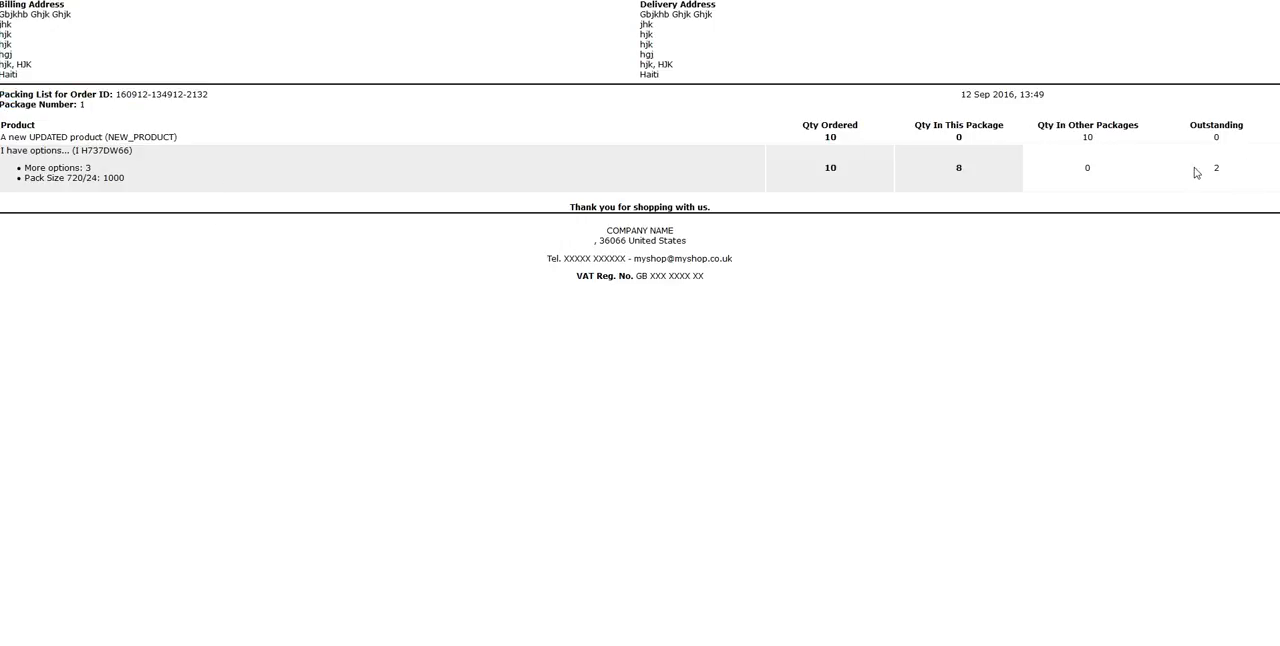
Compare the ordered, in-package and outstanding quantities on the package 1 slip, and close it
{"action": "left_click_drag", "start_coordinate": [37, 132], "coordinate": [833, 130]}
{"action": "double_click", "coordinate": [834, 168]}
{"action": "double_click", "coordinate": [957, 168]}
{"action": "double_click", "coordinate": [1214, 169]}
{"action": "key", "text": "ctrl+w"}
Open the packing slip for box 2 in a new tab
{"action": "right_click", "coordinate": [273, 344]}
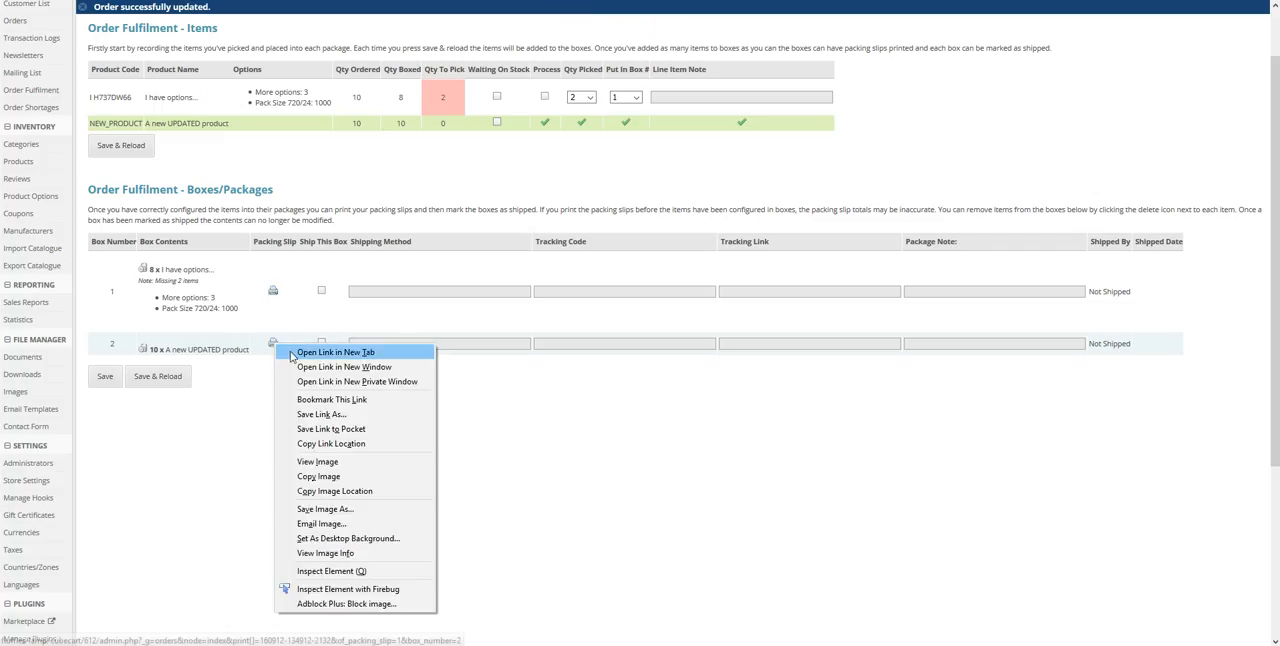
{"action": "left_click", "coordinate": [291, 353]}
{"action": "left_click", "coordinate": [311, 1]}
{"action": "key", "text": "ctrl+Tab"}
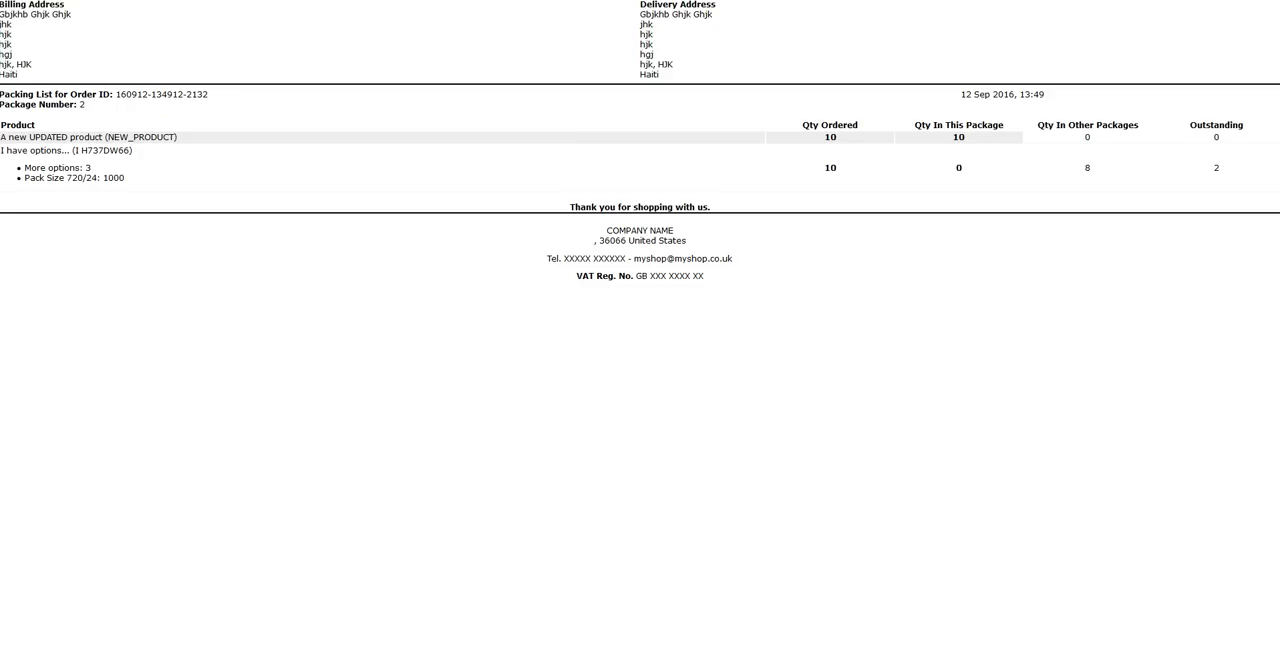
Check both products' ordered, in-package, other-package and outstanding quantities on the package 2 slip, and close it
{"action": "left_click_drag", "start_coordinate": [846, 133], "coordinate": [797, 136]}
{"action": "left_click_drag", "start_coordinate": [978, 140], "coordinate": [946, 139]}
{"action": "left_click", "coordinate": [1216, 138]}
{"action": "left_click_drag", "start_coordinate": [1218, 176], "coordinate": [1188, 174]}
{"action": "left_click_drag", "start_coordinate": [7, 151], "coordinate": [96, 164]}
{"action": "left_click", "coordinate": [96, 164]}
{"action": "left_click_drag", "start_coordinate": [1098, 171], "coordinate": [1083, 171]}
{"action": "key", "text": "ctrl+w"}
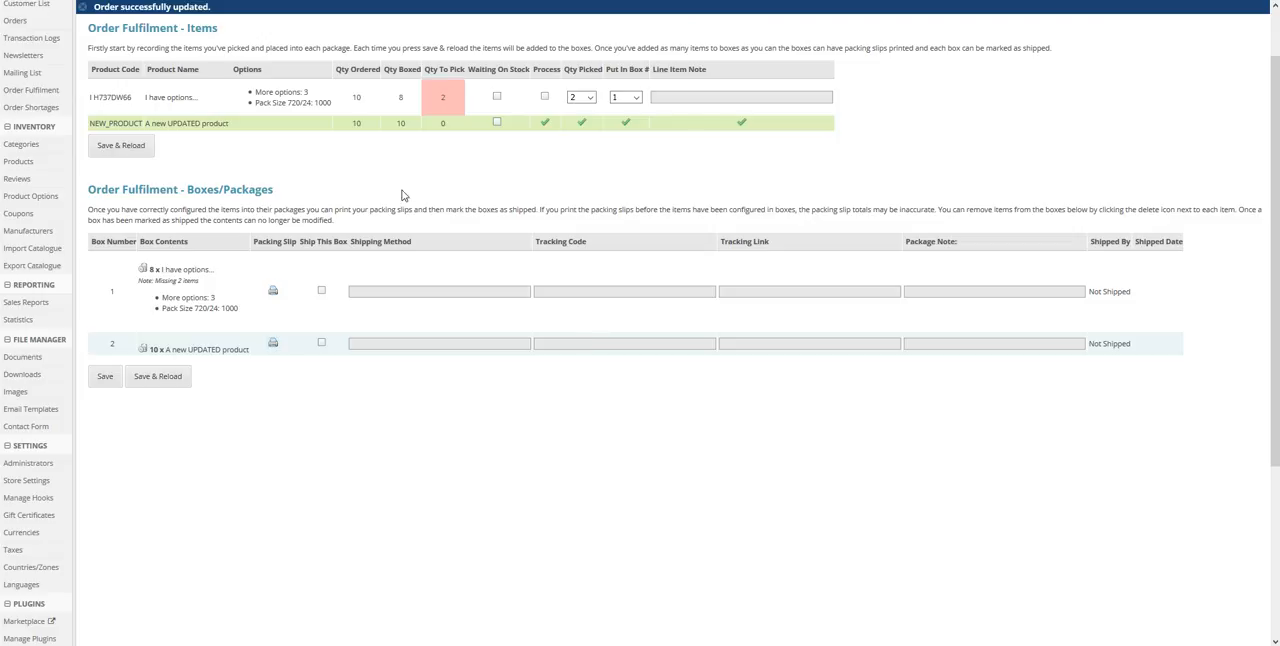
Fill in box 1's shipping method as a, tracking code as b, tracking link as c and package note as d
{"action": "left_click", "coordinate": [383, 290]}
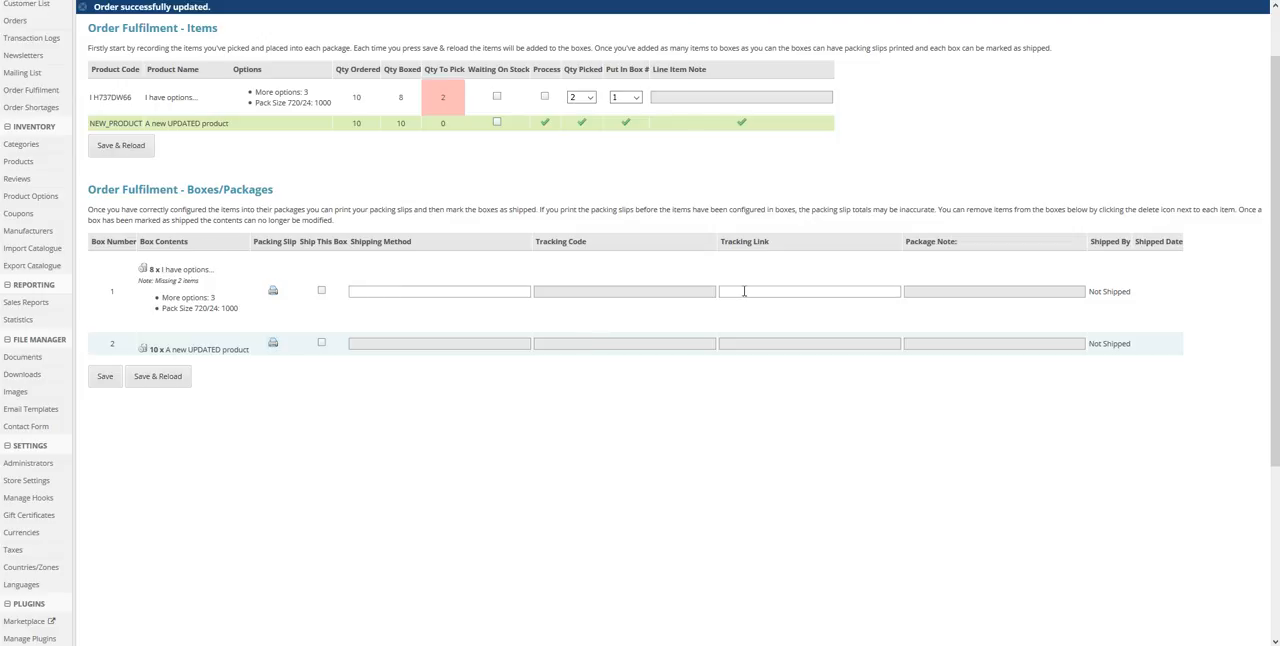
{"action": "type", "text": "a"}
{"action": "key", "text": "Tab"}
{"action": "type", "text": "b"}
{"action": "key", "text": "Tab"}
{"action": "type", "text": "c"}
{"action": "key", "text": "Tab"}
{"action": "type", "text": "d"}
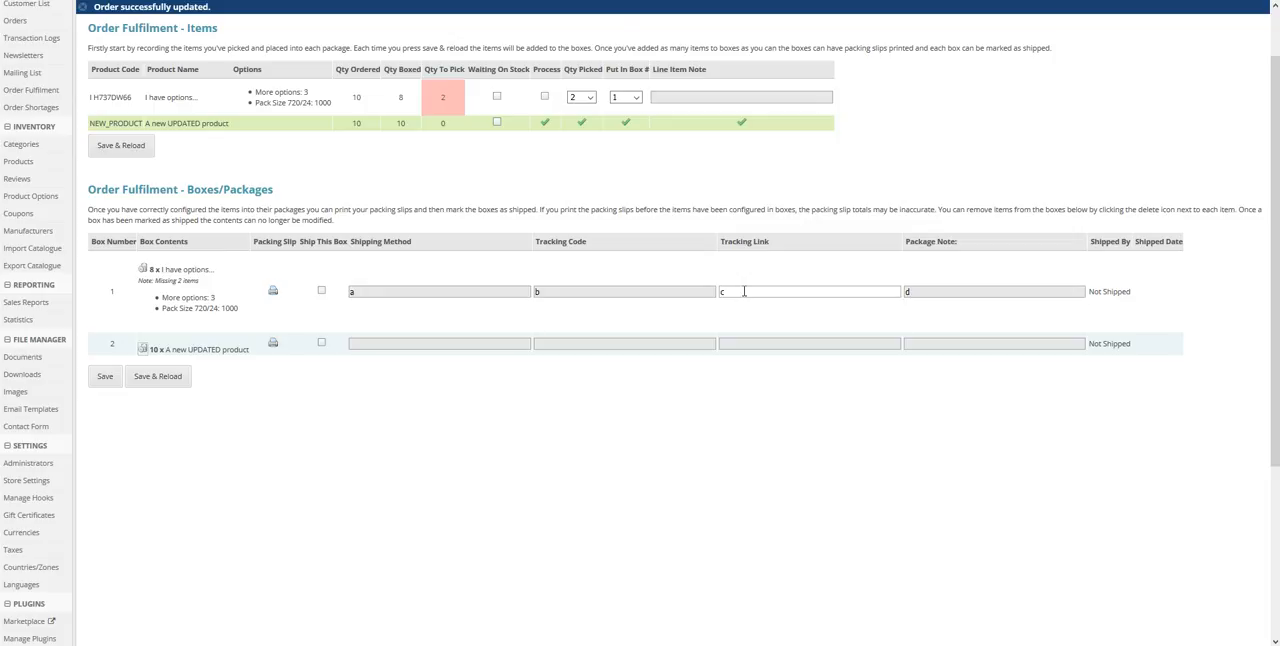
Enter a, b, c and d as box 2's shipping details without marking either box as shipped, and save and reload the order
{"action": "key", "text": "Tab"}
{"action": "key", "text": "Tab"}
{"action": "key", "text": "Tab"}
{"action": "key", "text": "Tab"}
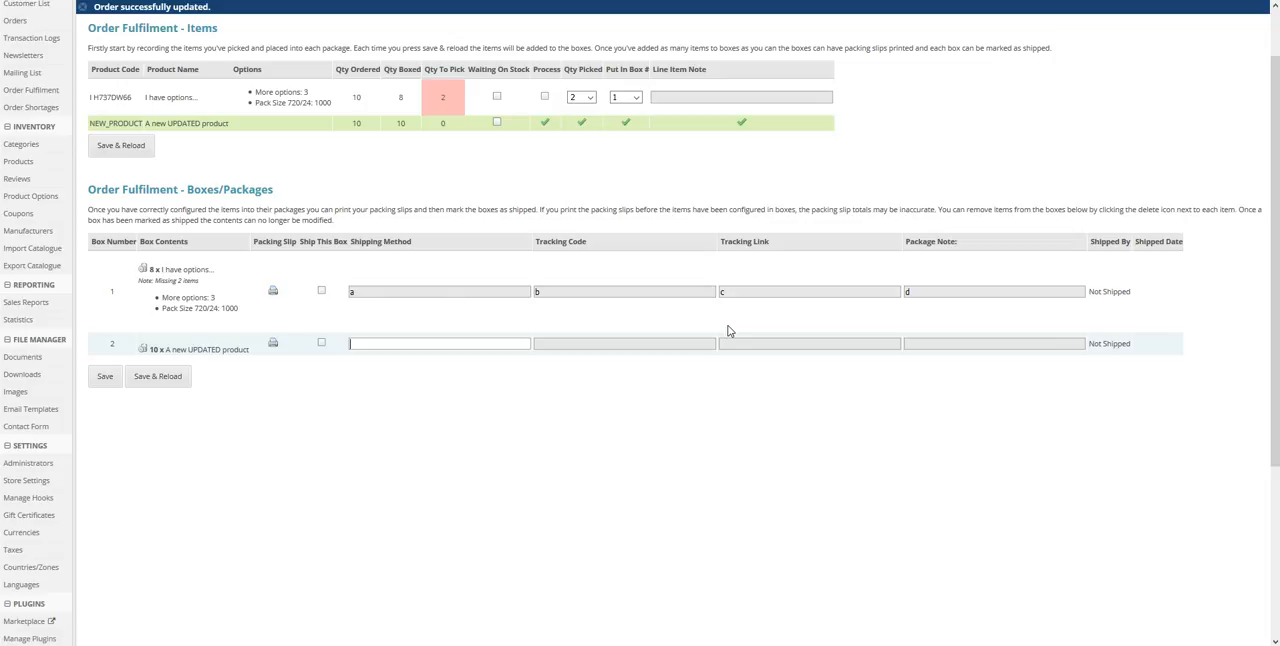
{"action": "type", "text": "a"}
{"action": "key", "text": "Tab"}
{"action": "type", "text": "b"}
{"action": "key", "text": "Tab"}
{"action": "type", "text": "c"}
{"action": "key", "text": "Tab"}
{"action": "type", "text": "d"}
{"action": "key", "text": "Tab"}
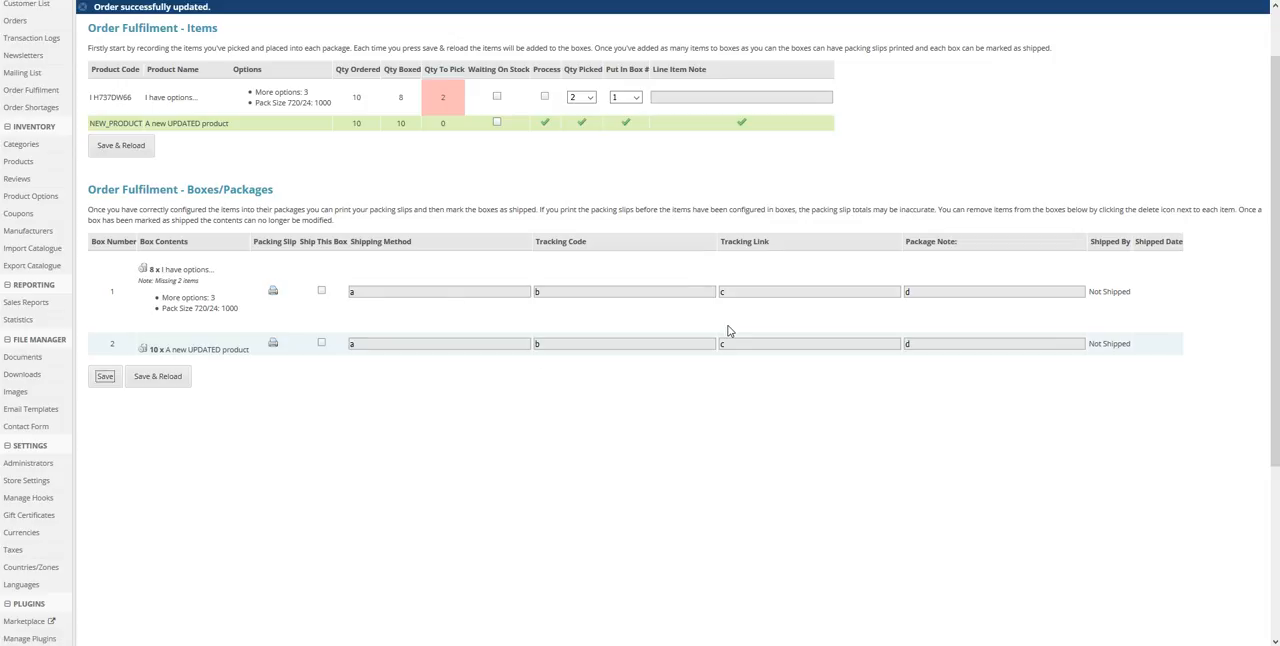
{"action": "left_click", "coordinate": [179, 385]}
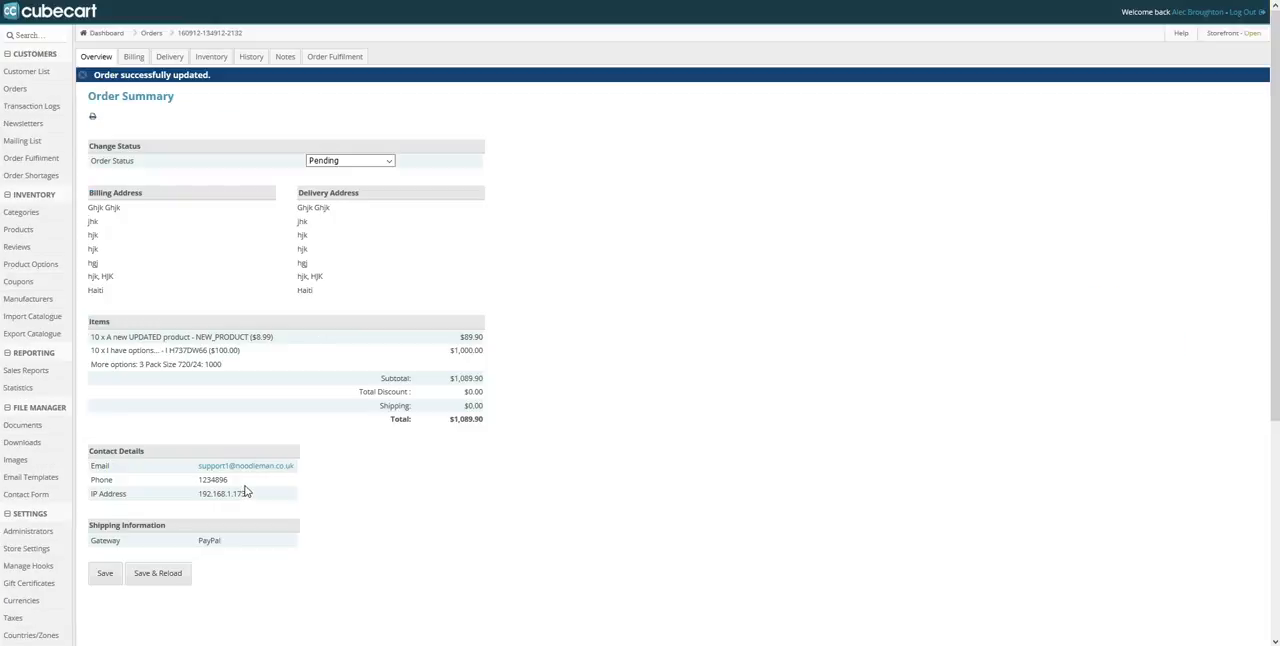
Mark boxes 1 and 2 for shipping on the order's fulfilment page, and give box 1 method a, tracking code b, link c and note d
{"action": "left_click", "coordinate": [328, 58]}
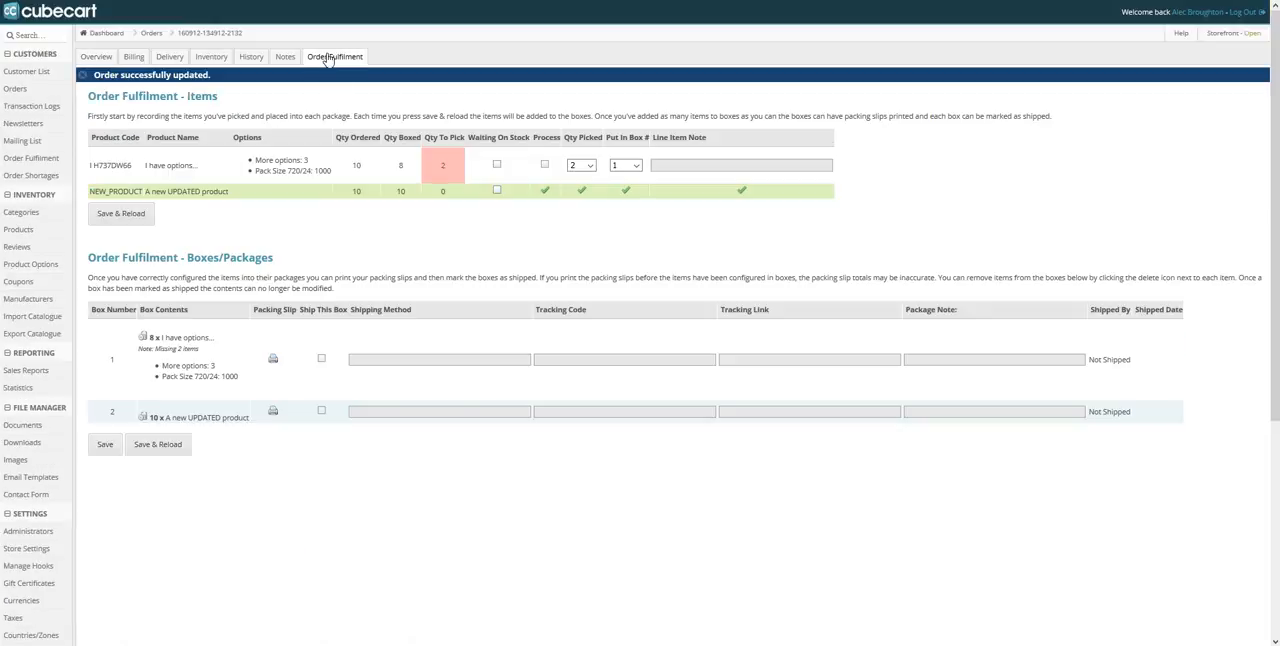
{"action": "left_click", "coordinate": [321, 359]}
{"action": "left_click", "coordinate": [321, 414]}
{"action": "left_click", "coordinate": [380, 360]}
{"action": "type", "text": "a"}
{"action": "key", "text": "Tab"}
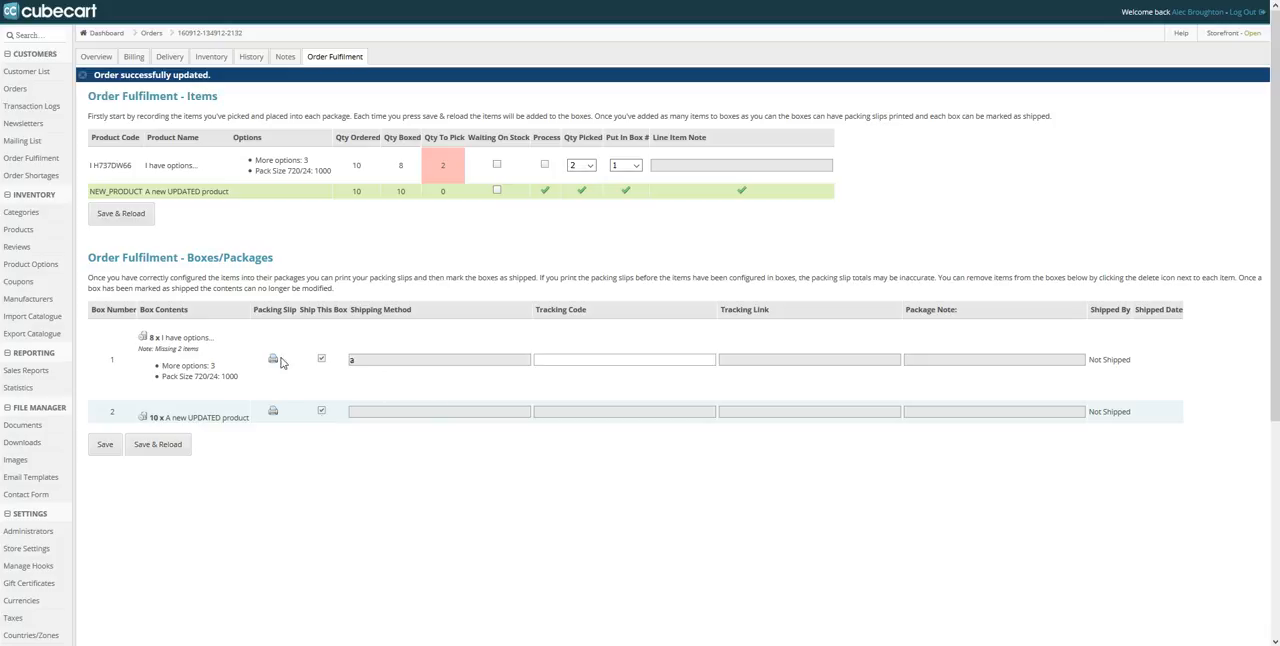
{"action": "type", "text": "c"}
{"action": "type", "text": "b"}
{"action": "key", "text": "Tab"}
{"action": "type", "text": "c"}
{"action": "key", "text": "Tab"}
{"action": "type", "text": "d"}
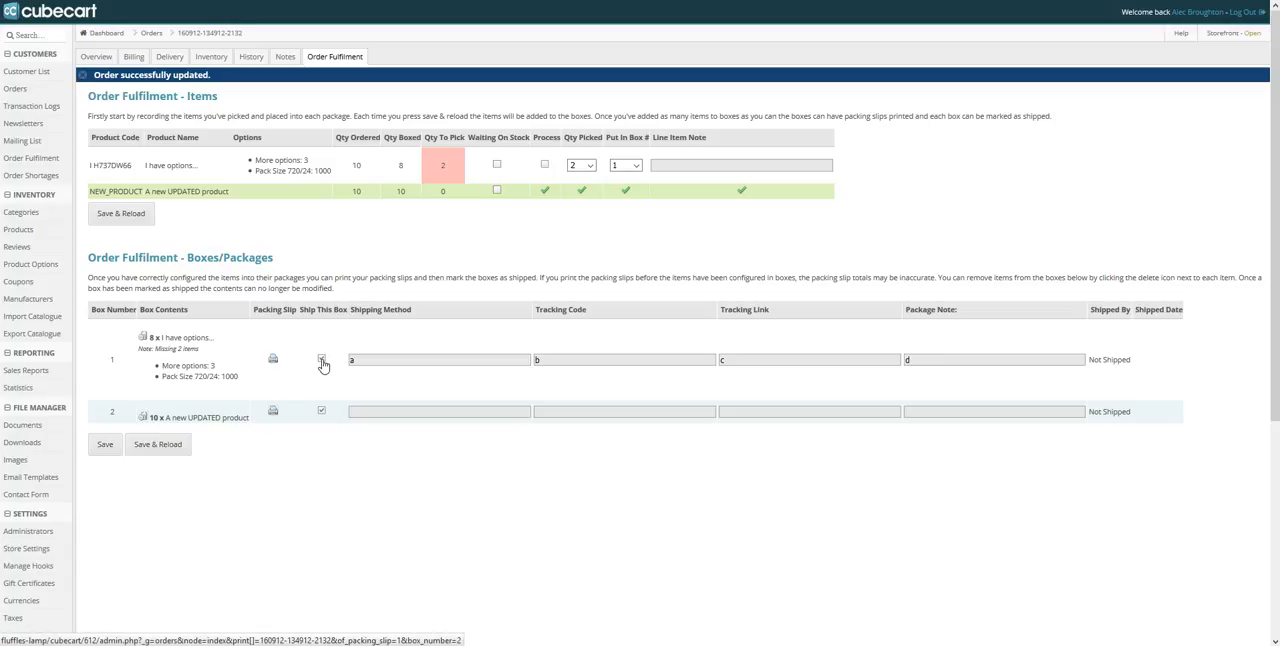
Give box 2 shipping method a, tracking code b, tracking link c and package note d, and save and reload the order
{"action": "key", "text": "Tab"}
{"action": "type", "text": "a"}
{"action": "key", "text": "Tab"}
{"action": "type", "text": "b"}
{"action": "key", "text": "Tab"}
{"action": "type", "text": "c"}
{"action": "key", "text": "Tab"}
{"action": "type", "text": "d"}
{"action": "key", "text": "Tab"}
{"action": "left_click", "coordinate": [160, 446]}
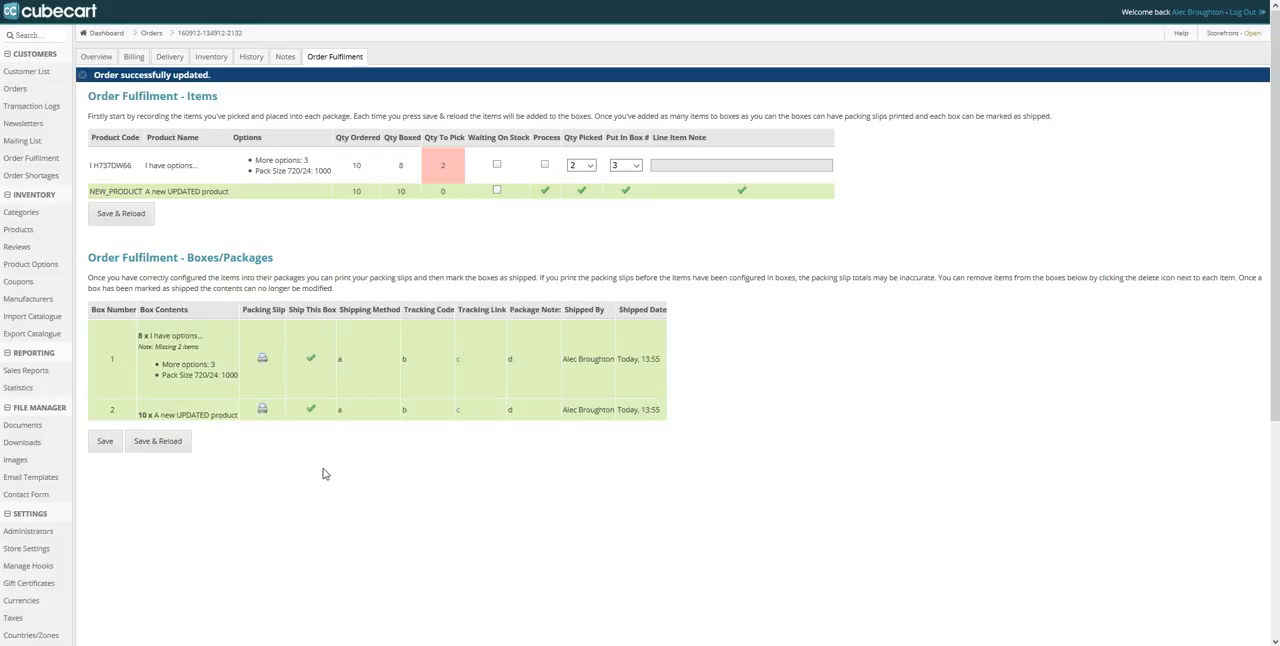
Check who shipped box 1 and its shipped date
{"action": "left_click_drag", "start_coordinate": [567, 364], "coordinate": [669, 358]}
{"action": "left_click", "coordinate": [650, 404]}
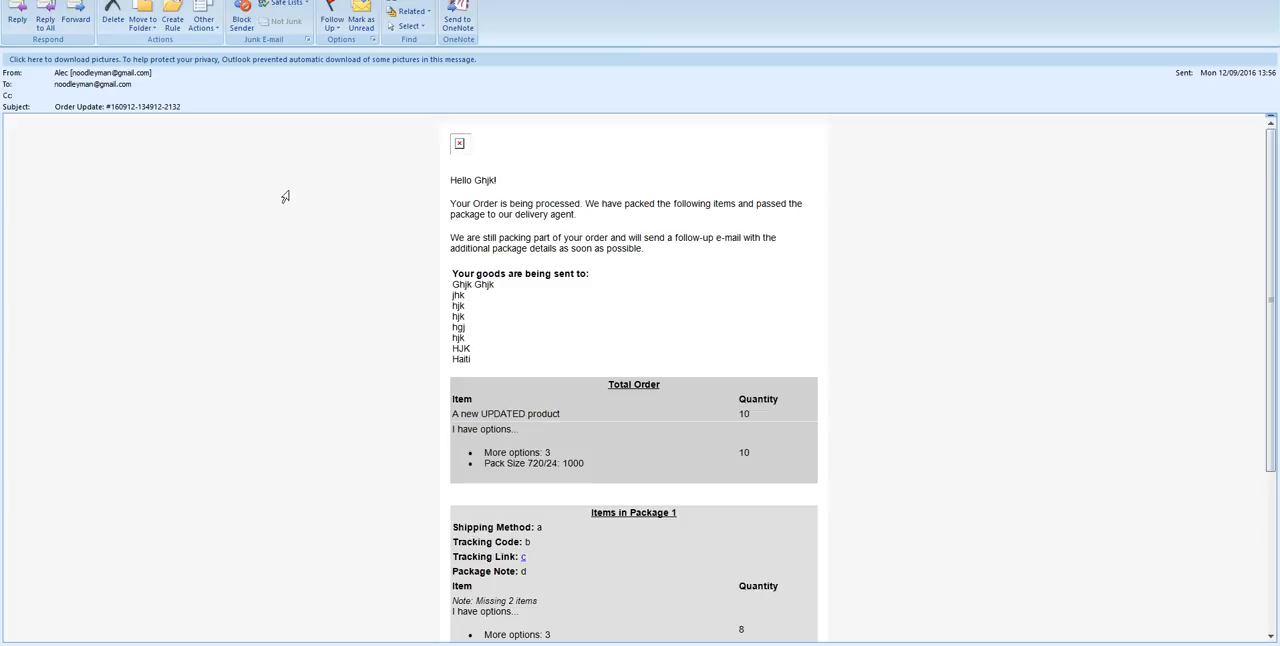
Read through the order update e-mail in Outlook, checking its message, delivery address, total order and package sections
{"action": "scroll", "coordinate": [283, 200], "scroll_direction": "down", "scroll_amount": 3}
{"action": "scroll", "coordinate": [438, 317], "scroll_direction": "up", "scroll_amount": 3}
{"action": "scroll", "coordinate": [438, 317], "scroll_direction": "down", "scroll_amount": 3}
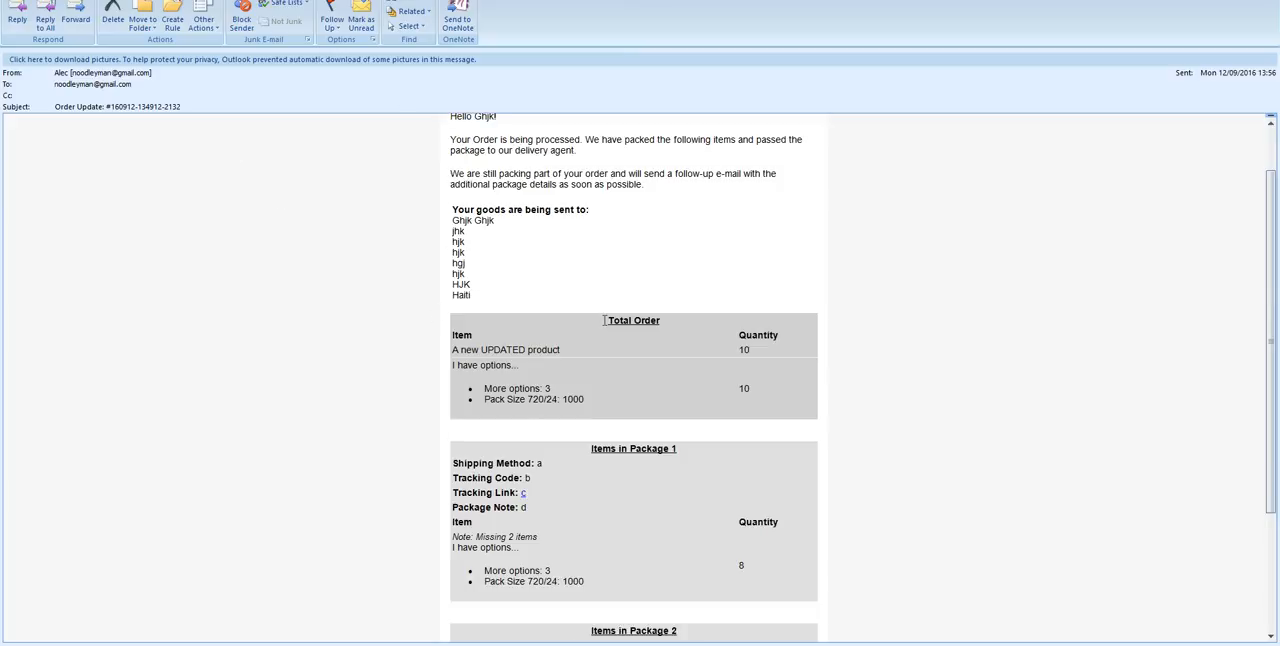
{"action": "scroll", "coordinate": [638, 298], "scroll_direction": "up", "scroll_amount": 3}
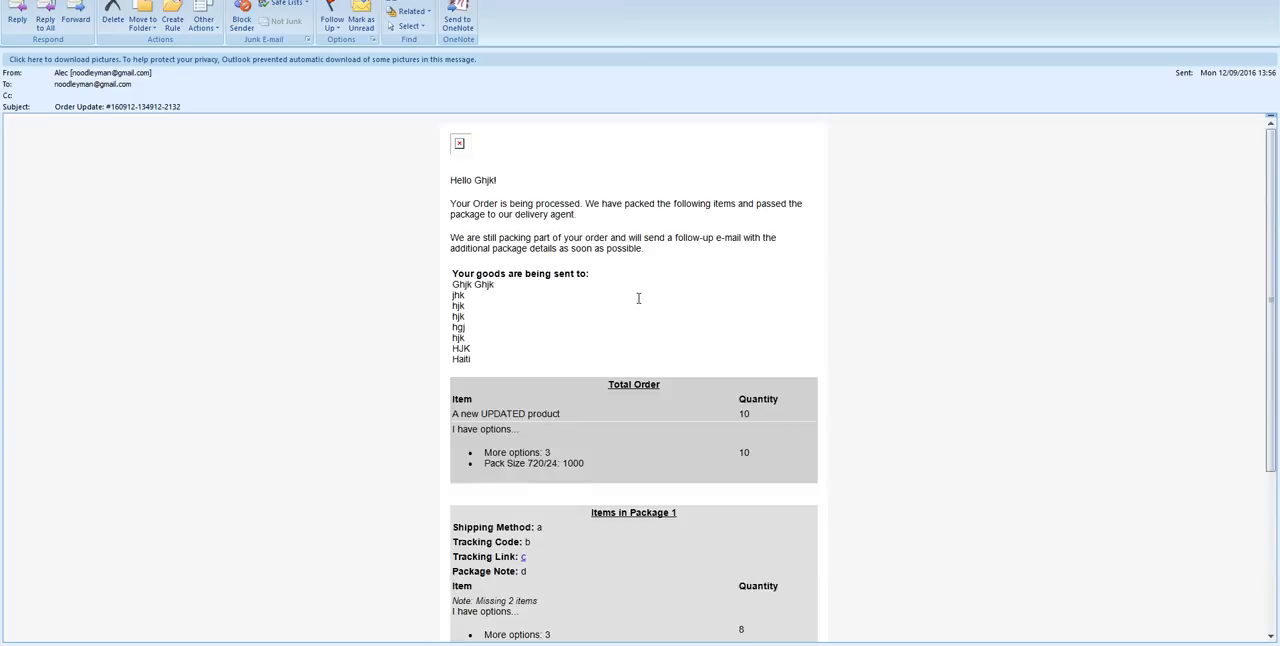
{"action": "scroll", "coordinate": [638, 298], "scroll_direction": "down", "scroll_amount": 3}
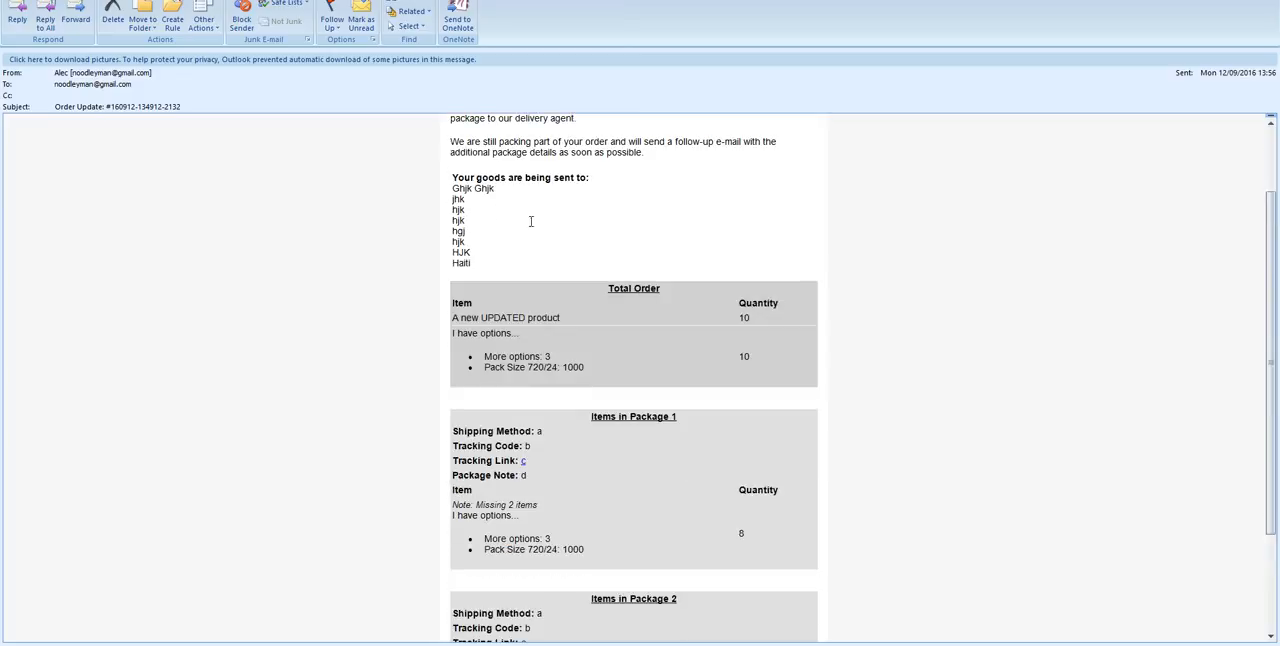
{"action": "left_click_drag", "start_coordinate": [607, 294], "coordinate": [456, 290]}
{"action": "left_click", "coordinate": [763, 358]}
{"action": "scroll", "coordinate": [456, 290], "scroll_direction": "down", "scroll_amount": 1}
{"action": "scroll", "coordinate": [456, 291], "scroll_direction": "down", "scroll_amount": 4}
{"action": "left_click", "coordinate": [874, 368]}
{"action": "scroll", "coordinate": [741, 345], "scroll_direction": "down", "scroll_amount": 6}
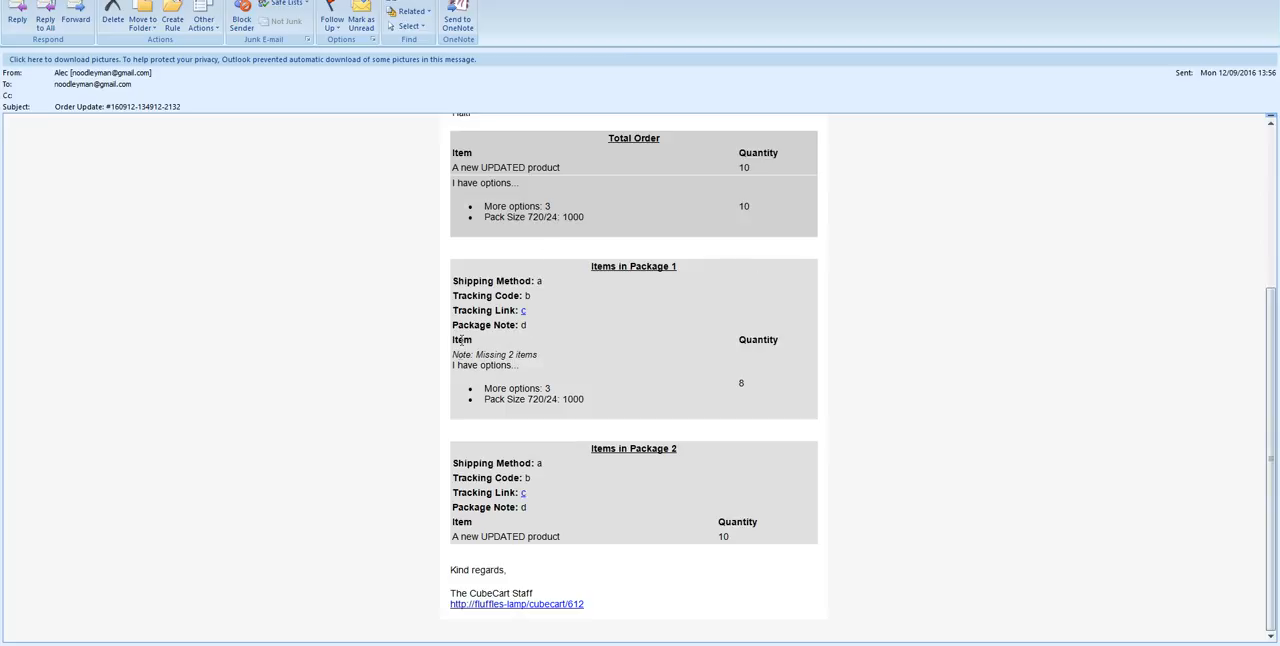
Examine package 1's item note, options and quantity in the e-mail, and compare them with package 2's section
{"action": "left_click_drag", "start_coordinate": [460, 352], "coordinate": [582, 353]}
{"action": "left_click", "coordinate": [493, 368]}
{"action": "left_click_drag", "start_coordinate": [455, 354], "coordinate": [586, 356]}
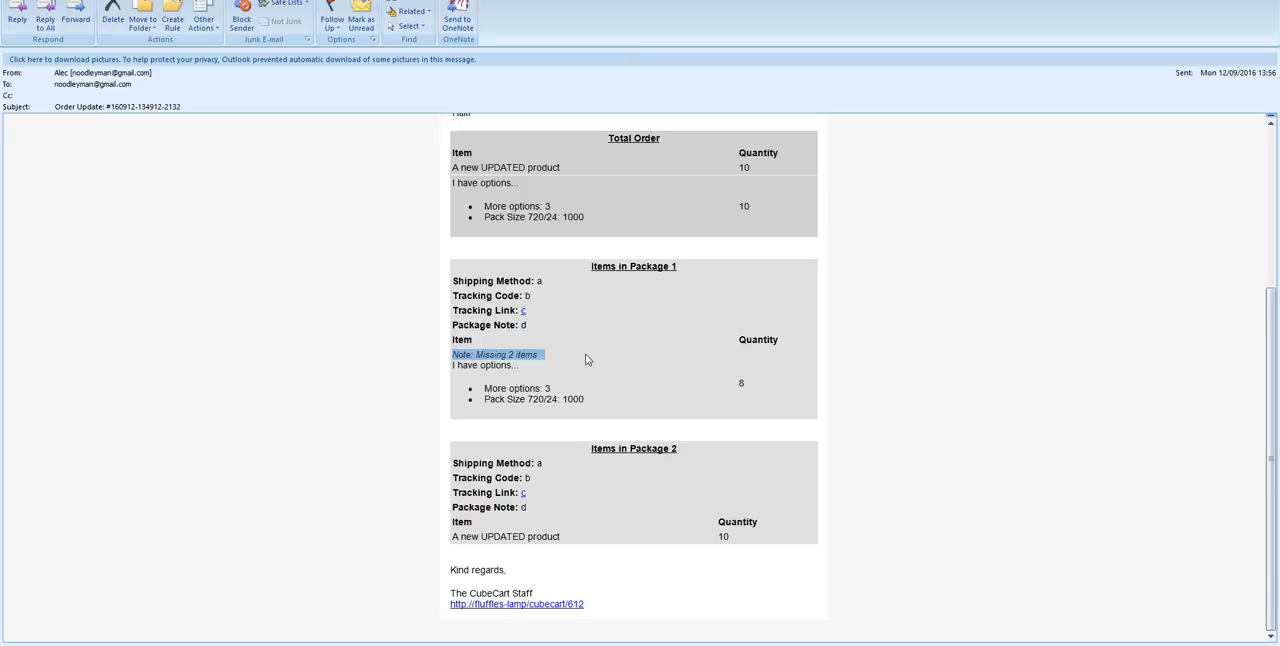
{"action": "left_click", "coordinate": [536, 357]}
{"action": "left_click_drag", "start_coordinate": [483, 401], "coordinate": [733, 384]}
{"action": "left_click", "coordinate": [735, 389]}
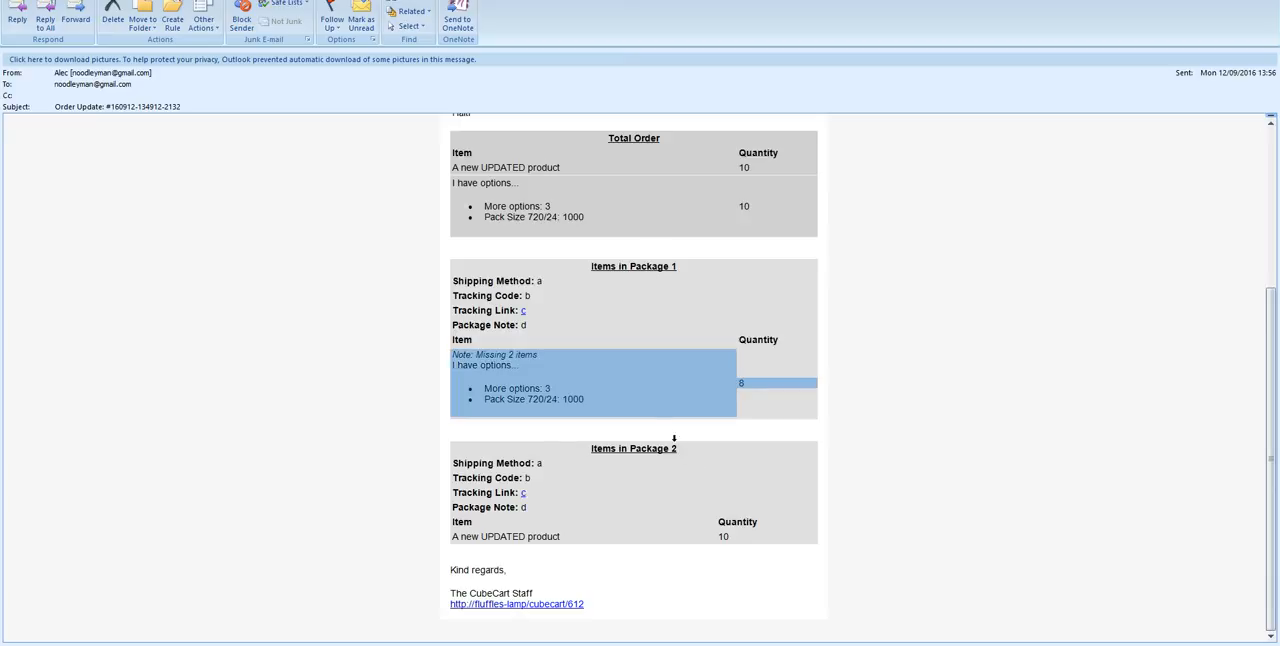
{"action": "left_click_drag", "start_coordinate": [677, 452], "coordinate": [577, 459]}
{"action": "left_click", "coordinate": [714, 525]}
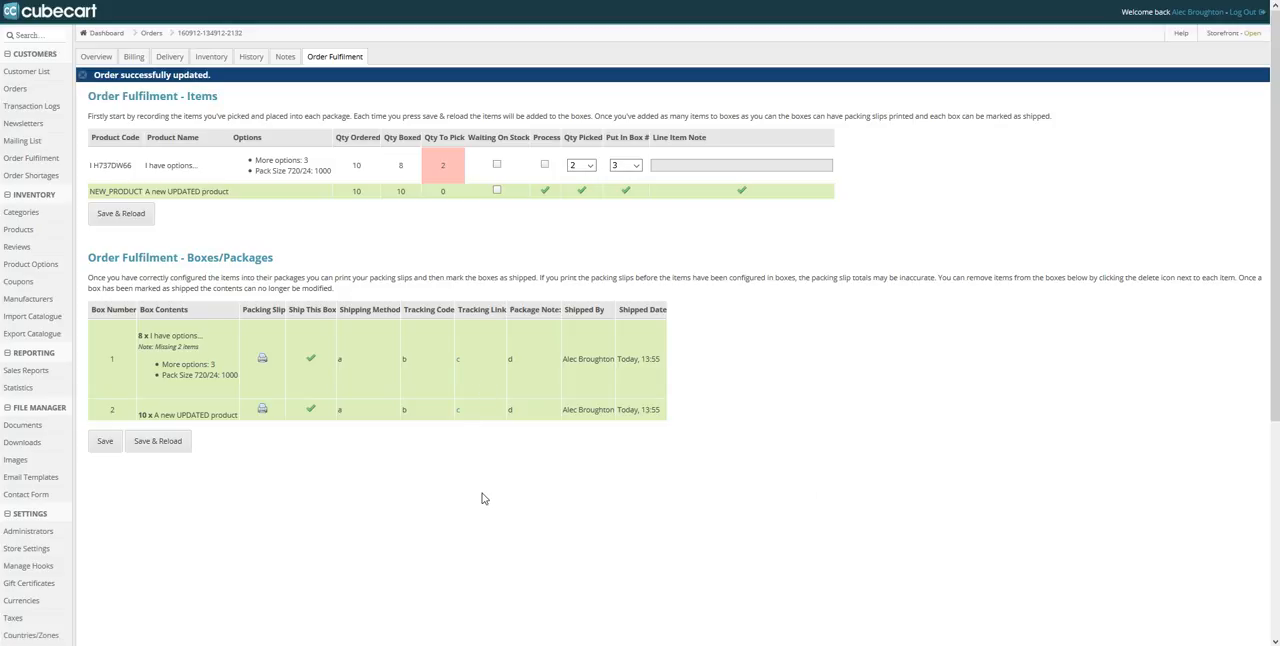
Review the shipped boxes' details on the order's fulfilment page and the line item still short of its ordered quantity
{"action": "left_click_drag", "start_coordinate": [518, 363], "coordinate": [341, 360]}
{"action": "left_click", "coordinate": [893, 497]}
{"action": "left_click_drag", "start_coordinate": [337, 380], "coordinate": [659, 422]}
{"action": "left_click", "coordinate": [658, 421]}
{"action": "left_click_drag", "start_coordinate": [93, 166], "coordinate": [519, 187]}
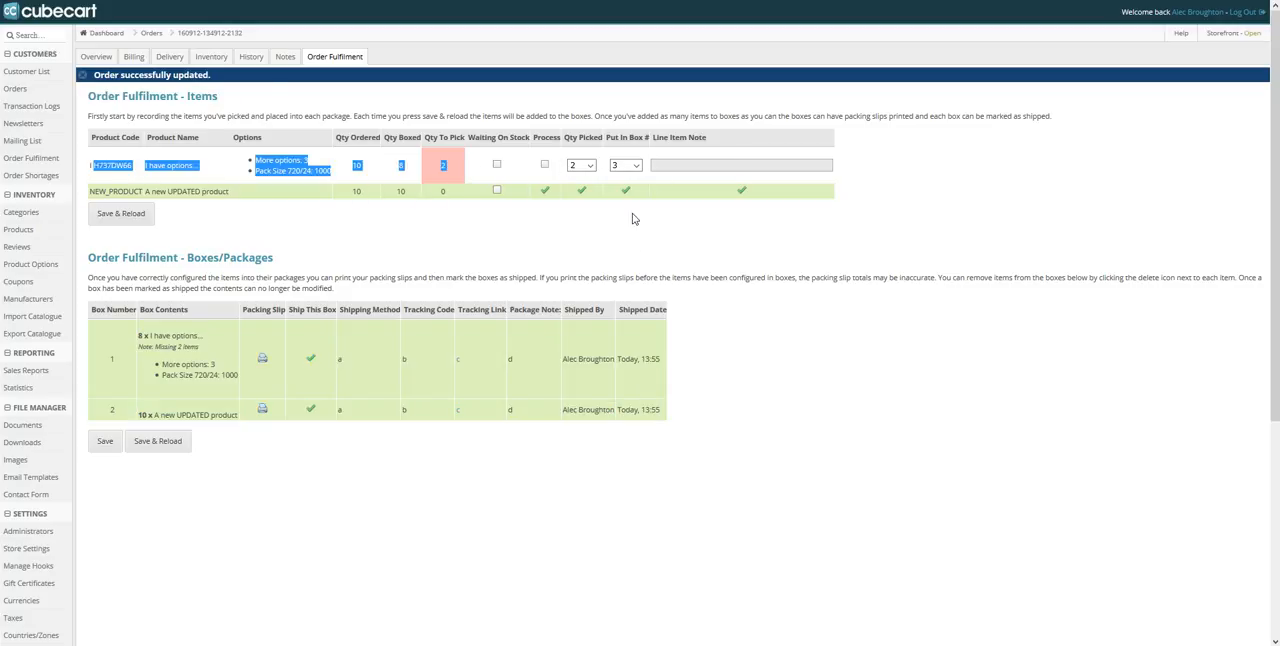
{"action": "left_click", "coordinate": [643, 250]}
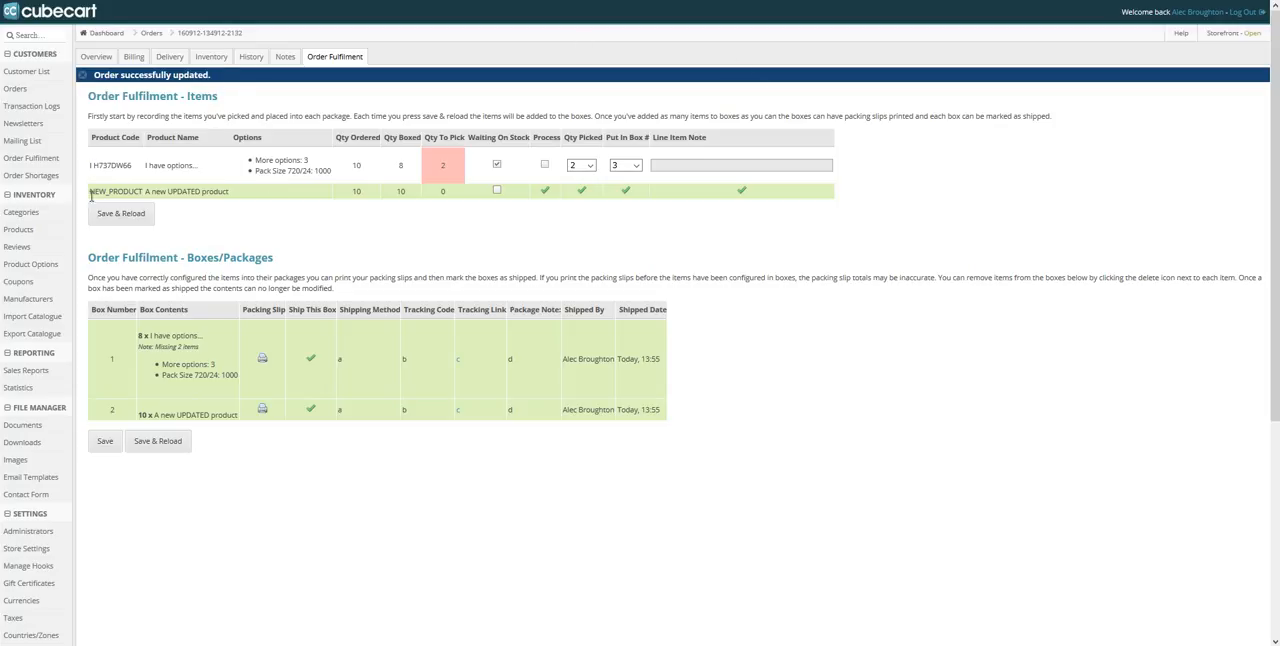
Open the Order Shortages report and review the stock shortages listed by order
{"action": "left_click_drag", "start_coordinate": [62, 178], "coordinate": [3, 185]}
{"action": "left_click", "coordinate": [48, 176]}
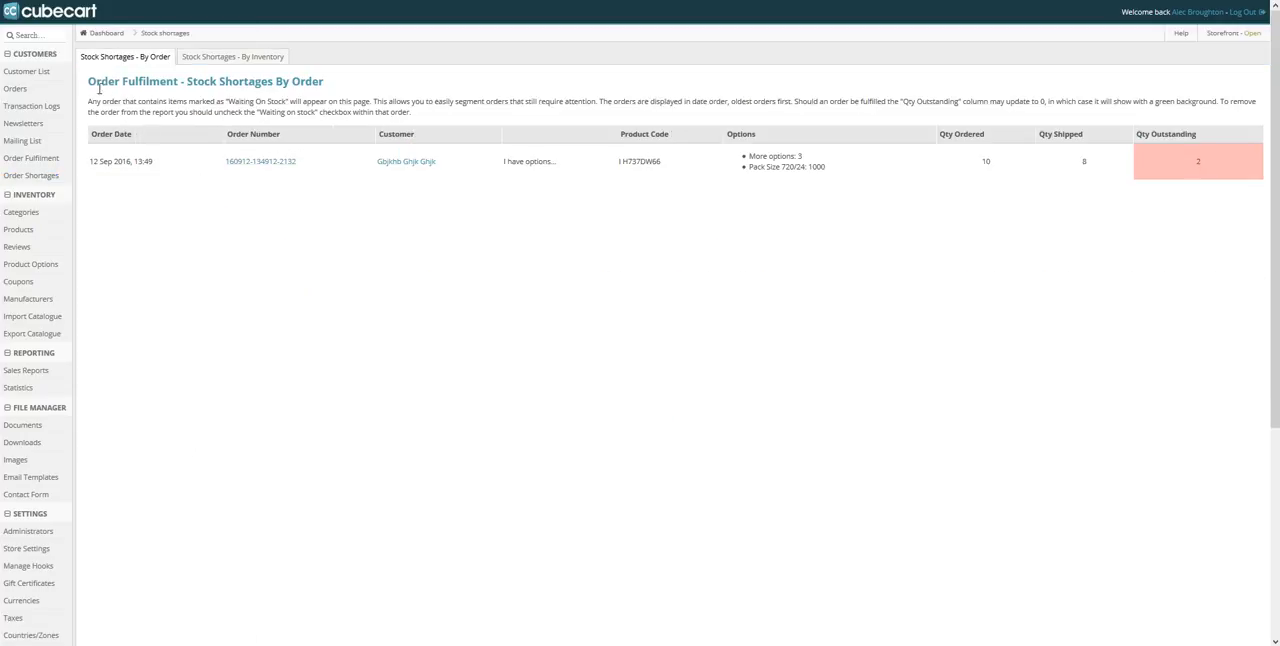
{"action": "left_click_drag", "start_coordinate": [97, 86], "coordinate": [353, 86]}
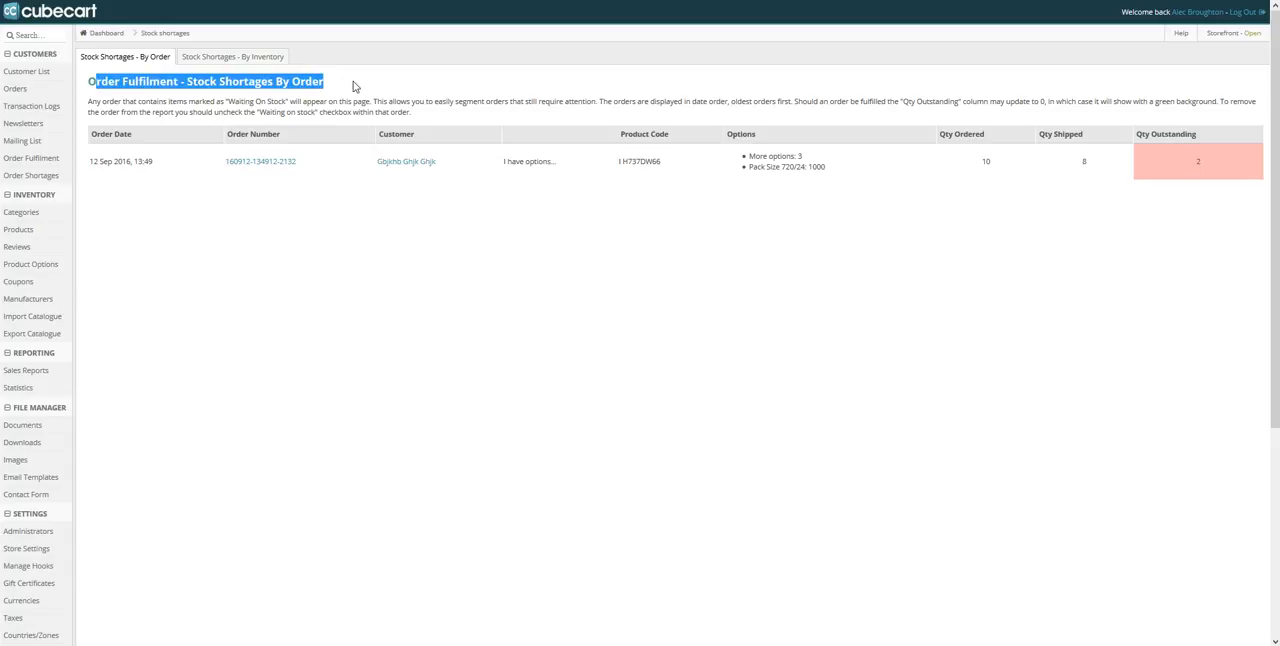
{"action": "left_click", "coordinate": [373, 411]}
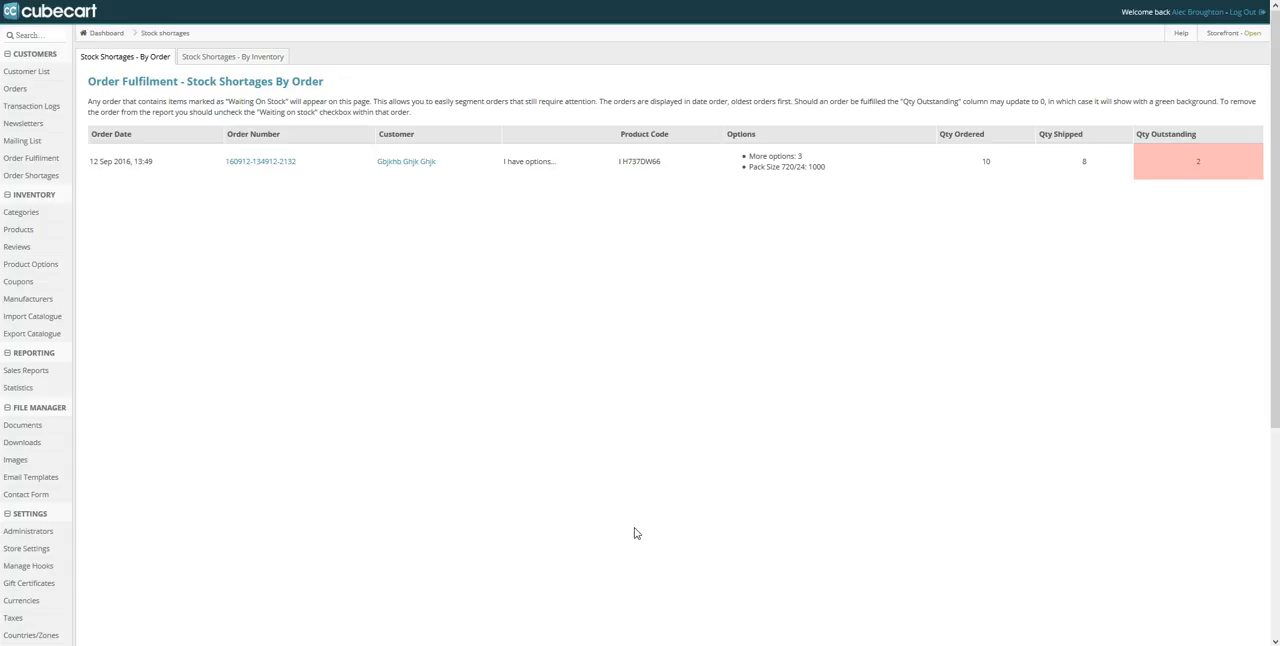
Examine the short order's row in the by-order report, covering its product, options, and ordered, shipped and outstanding quantities
{"action": "left_click_drag", "start_coordinate": [90, 161], "coordinate": [1198, 162]}
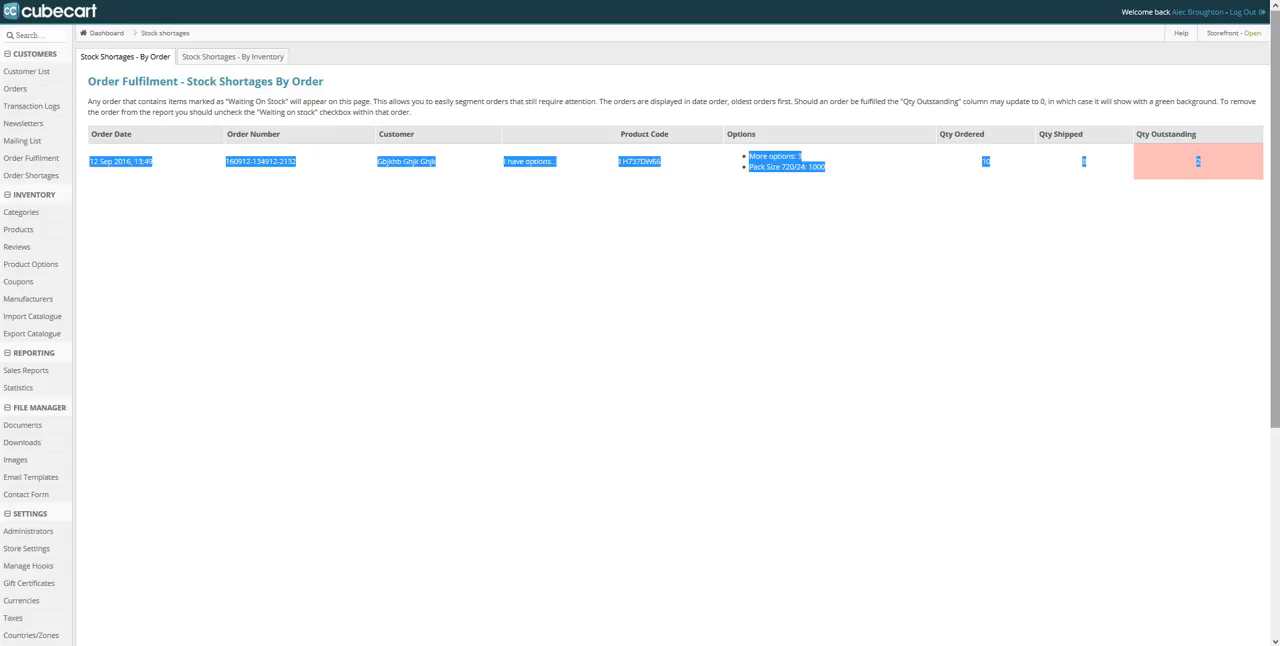
{"action": "left_click", "coordinate": [1229, 158]}
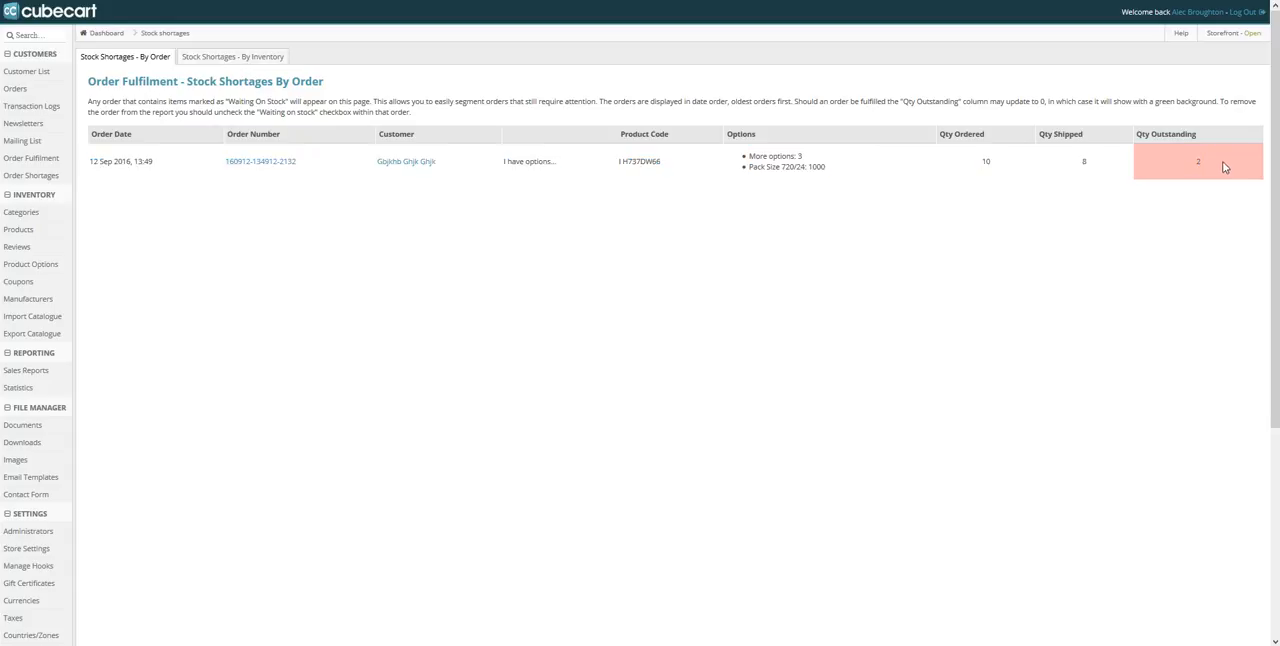
{"action": "left_click_drag", "start_coordinate": [833, 170], "coordinate": [489, 166]}
{"action": "left_click_drag", "start_coordinate": [664, 161], "coordinate": [618, 162]}
{"action": "left_click_drag", "start_coordinate": [861, 168], "coordinate": [765, 155]}
{"action": "left_click", "coordinate": [865, 204]}
{"action": "left_click_drag", "start_coordinate": [1002, 165], "coordinate": [982, 163]}
{"action": "left_click", "coordinate": [1100, 162]}
{"action": "left_click_drag", "start_coordinate": [1100, 162], "coordinate": [1088, 217]}
{"action": "left_click_drag", "start_coordinate": [1275, 161], "coordinate": [1125, 171]}
{"action": "left_click", "coordinate": [1136, 243]}
{"action": "left_click_drag", "start_coordinate": [516, 161], "coordinate": [1234, 174]}
{"action": "double_click", "coordinate": [1197, 163]}
{"action": "left_click", "coordinate": [1193, 208]}
Review the product's shortage quantity in the by-inventory report, and return to the by-order report to read its description
{"action": "left_click", "coordinate": [232, 58]}
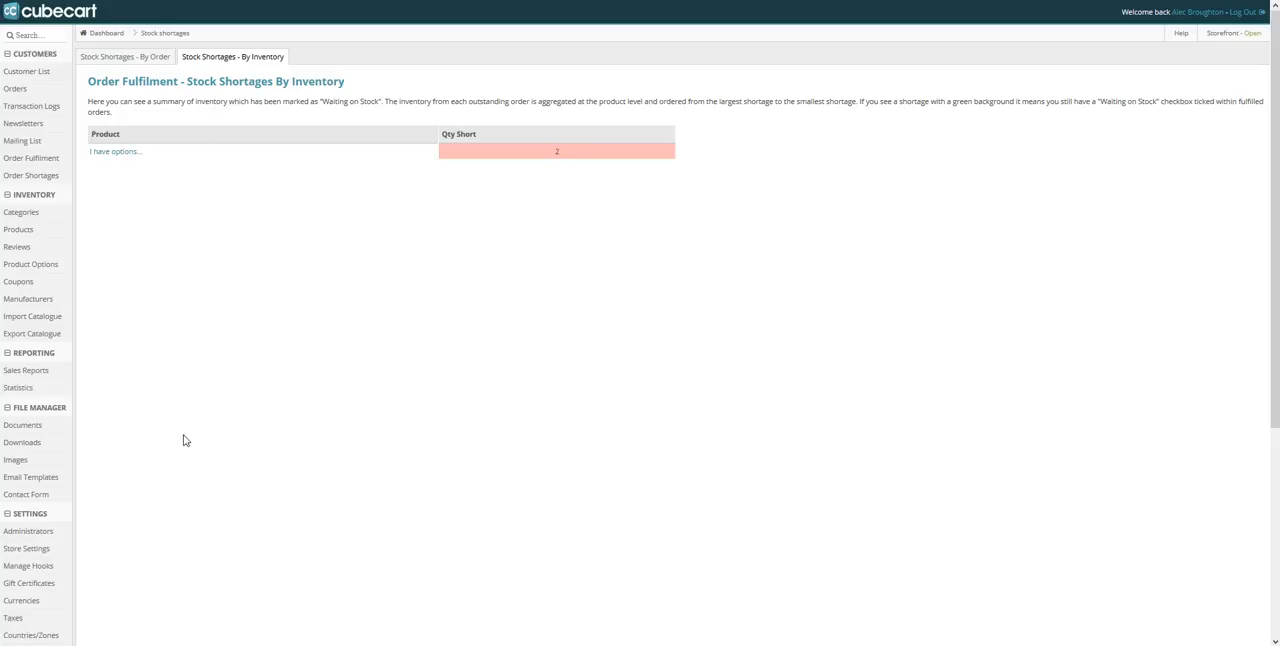
{"action": "double_click", "coordinate": [555, 151]}
{"action": "left_click", "coordinate": [546, 164]}
{"action": "left_click", "coordinate": [157, 60]}
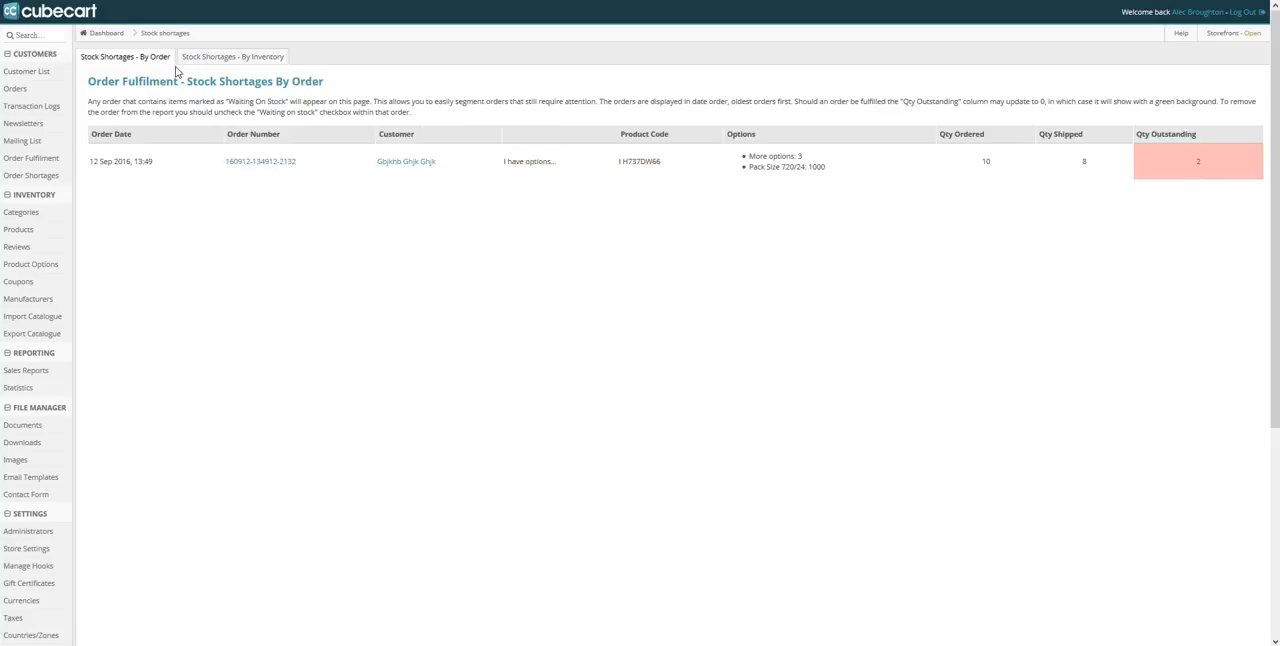
{"action": "left_click_drag", "start_coordinate": [161, 106], "coordinate": [435, 154]}
{"action": "left_click", "coordinate": [422, 564]}
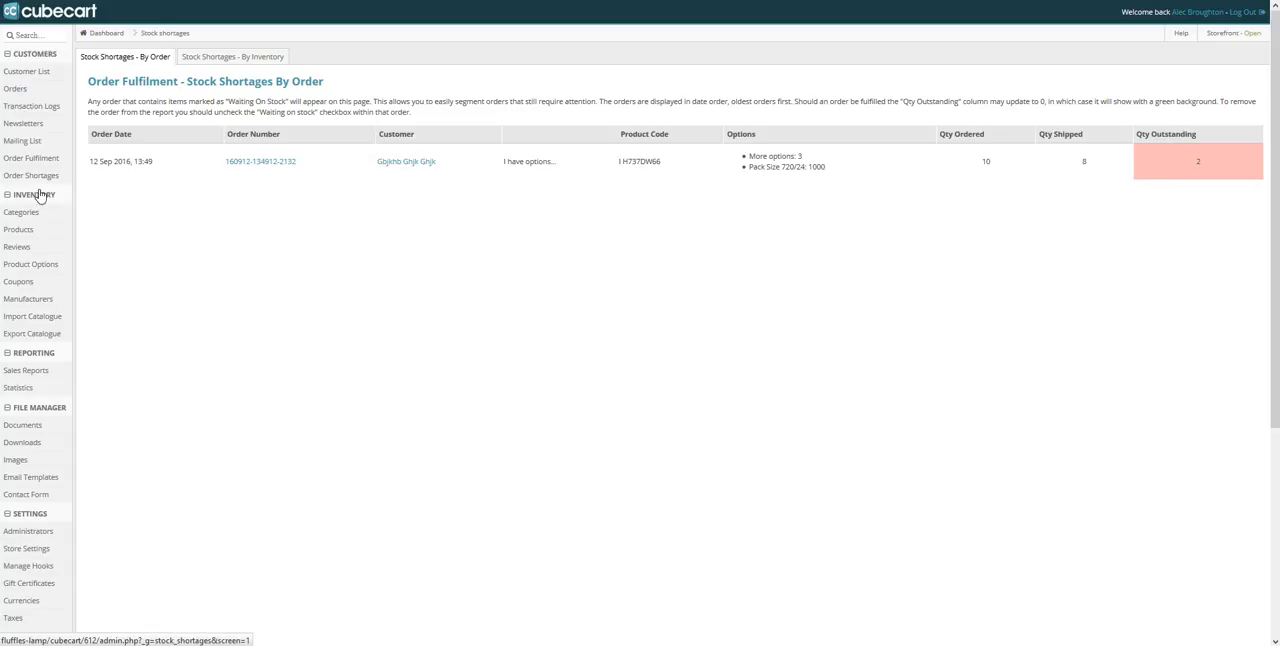
Open the short order from the report, clear Waiting On Stock for the "I have options..." item, and process it with 2 picked
{"action": "left_click", "coordinate": [241, 170]}
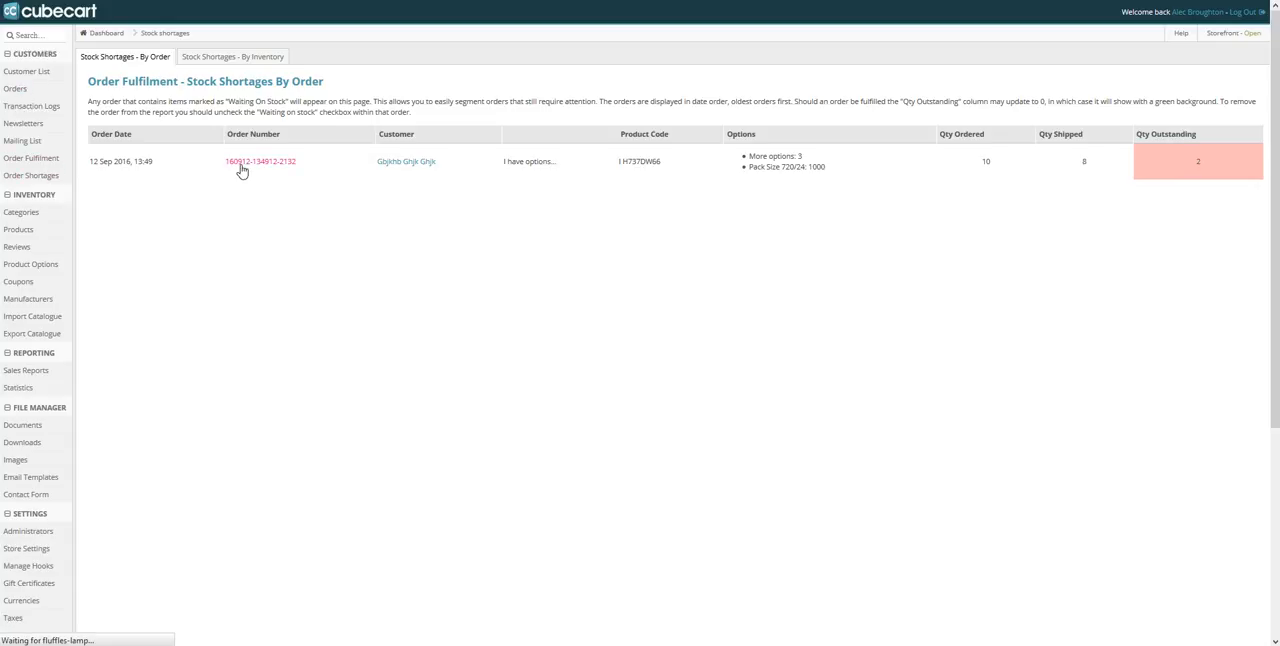
{"action": "left_click", "coordinate": [499, 152]}
{"action": "left_click", "coordinate": [544, 152]}
{"action": "left_click", "coordinate": [588, 151]}
{"action": "left_click", "coordinate": [590, 152]}
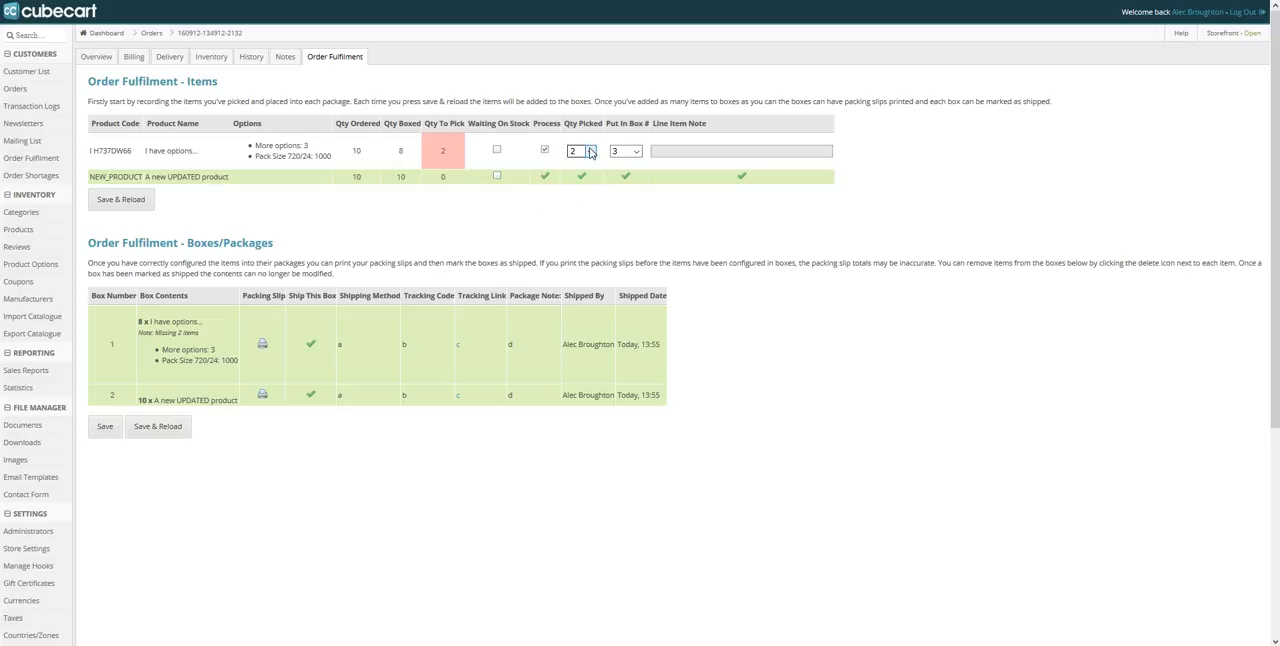
Put the picked items in box 3 with the line item note "finally arrived!", and save and reload the order
{"action": "left_click", "coordinate": [625, 151]}
{"action": "left_click", "coordinate": [627, 165]}
{"action": "left_click", "coordinate": [627, 152]}
{"action": "left_click", "coordinate": [626, 177]}
{"action": "left_click", "coordinate": [710, 152]}
{"action": "type", "text": "finally arrived!"}
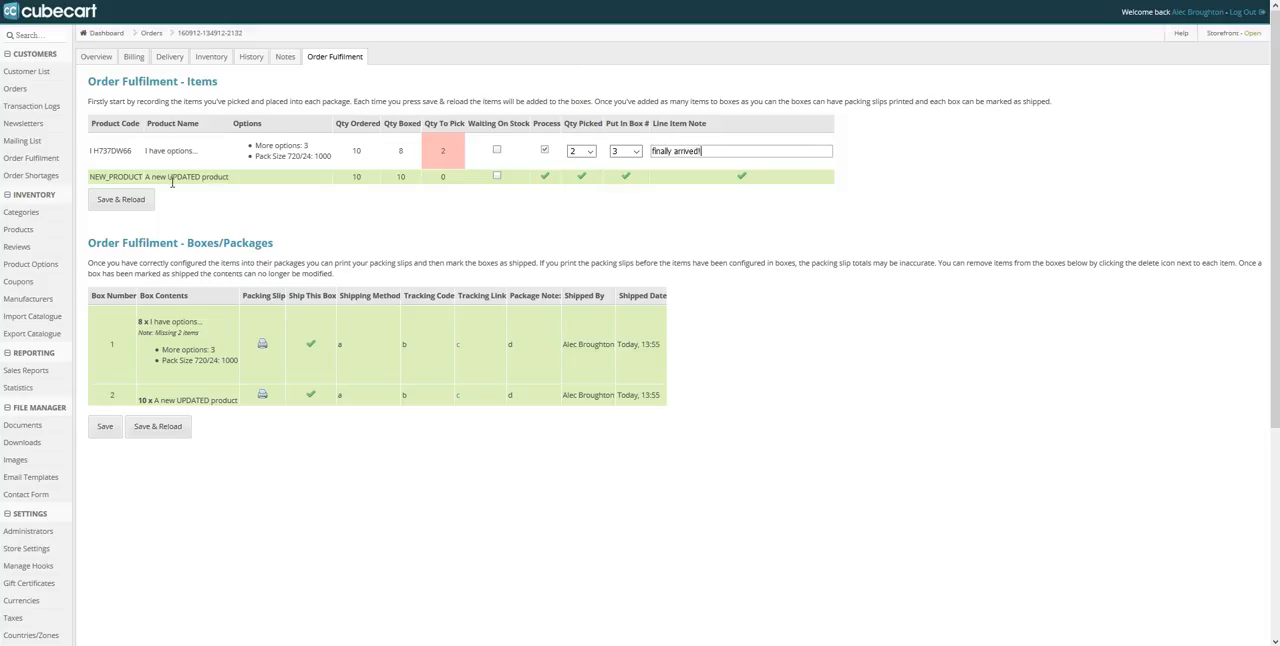
{"action": "left_click", "coordinate": [141, 202]}
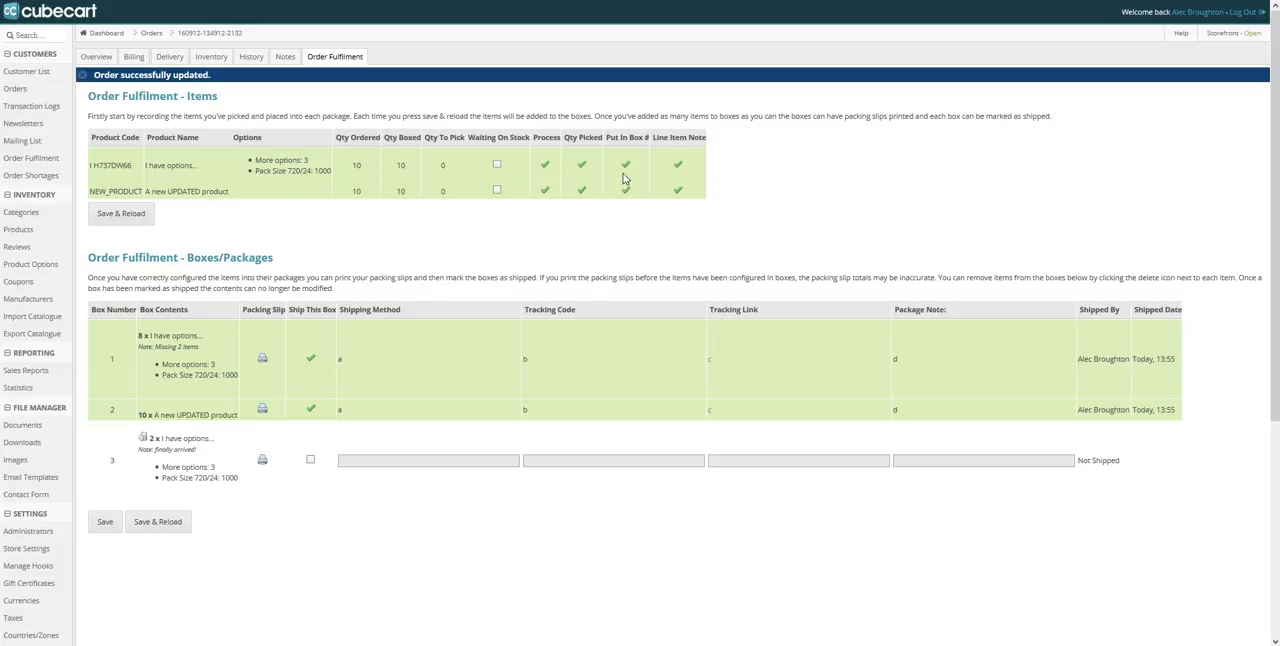
Open box 3's packing slip separately, check its outstanding quantities, and close it
{"action": "right_click", "coordinate": [262, 460]}
{"action": "left_click", "coordinate": [350, 200]}
{"action": "left_click", "coordinate": [310, 4]}
{"action": "key", "text": "ctrl+Tab"}
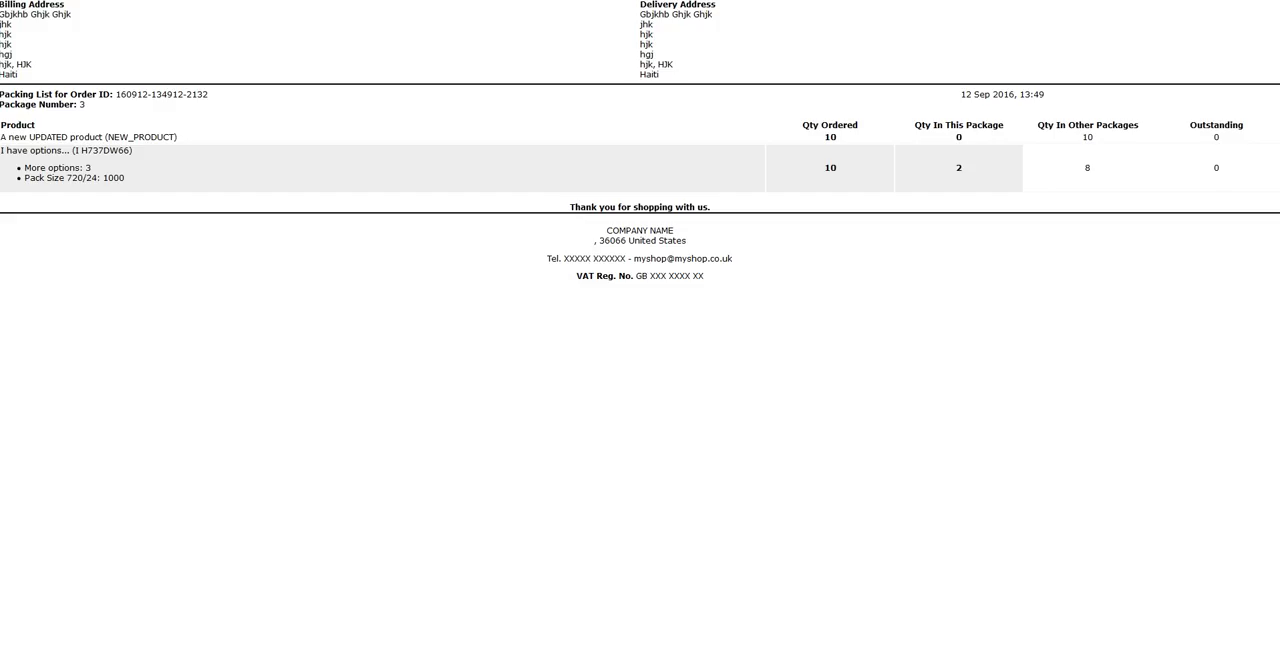
{"action": "left_click_drag", "start_coordinate": [1216, 136], "coordinate": [1224, 183]}
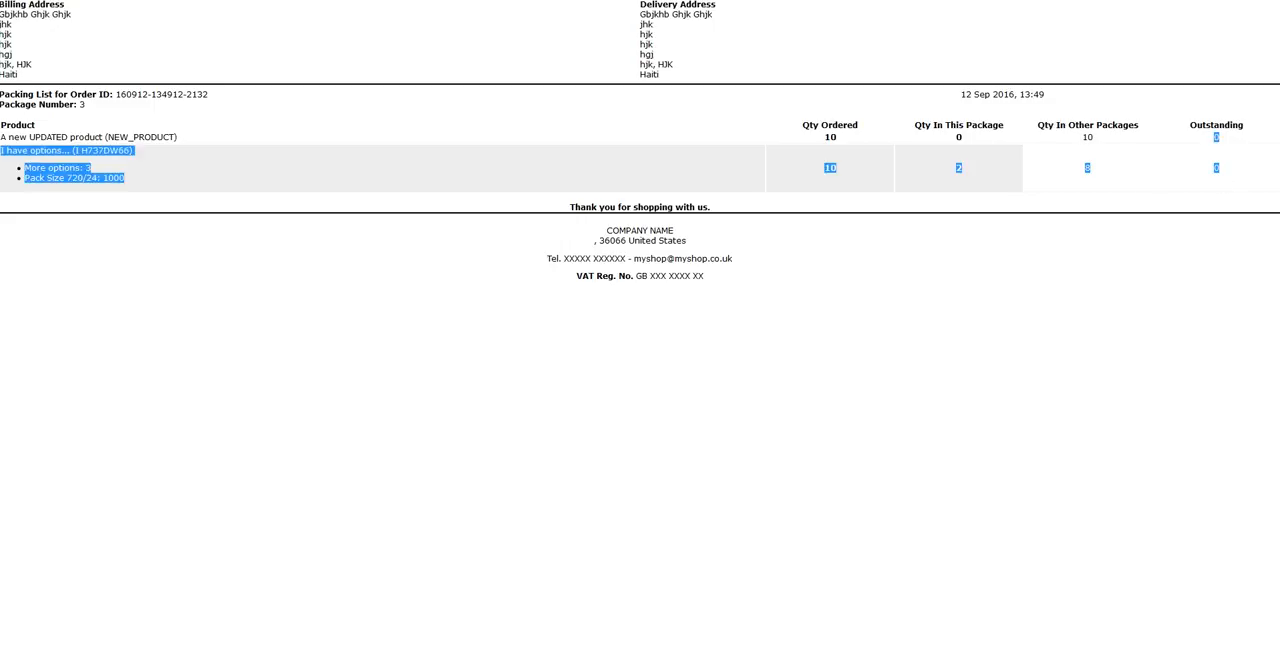
{"action": "key", "text": "ctrl+w"}
Mark box 3 as shipped with "b" as shipping method, tracking code, tracking link and package note, and save and reload
{"action": "left_click", "coordinate": [311, 460]}
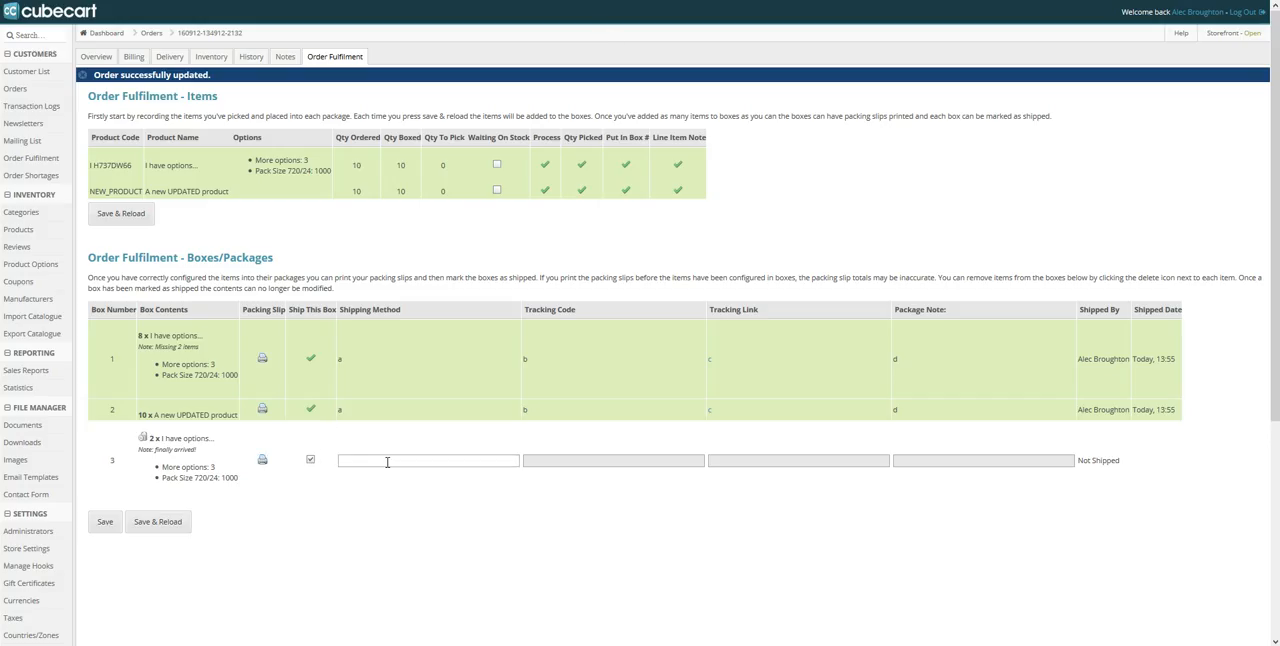
{"action": "type", "text": "b"}
{"action": "key", "text": "Tab"}
{"action": "type", "text": "b"}
{"action": "key", "text": "Tab"}
{"action": "type", "text": "b"}
{"action": "key", "text": "Tab"}
{"action": "type", "text": "b"}
{"action": "key", "text": "Tab"}
{"action": "left_click", "coordinate": [188, 525]}
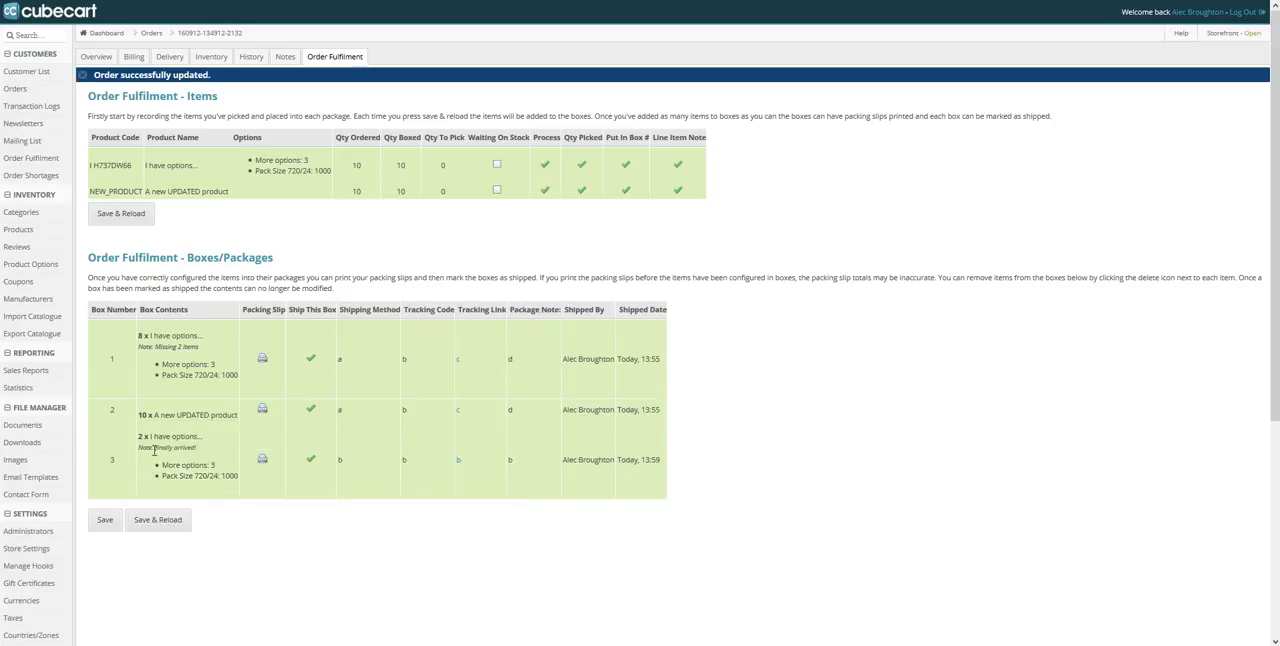
Reopen the Order Shortages report and check for remaining shortages both by order and by inventory
{"action": "left_click", "coordinate": [27, 180]}
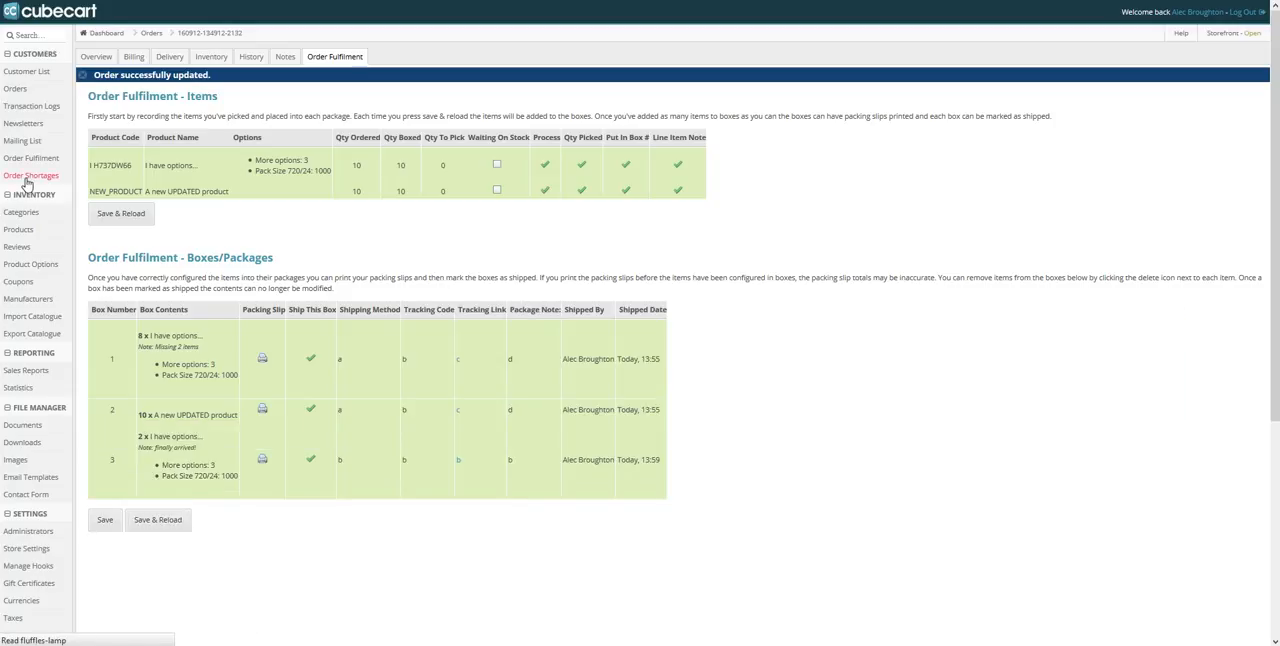
{"action": "left_click_drag", "start_coordinate": [265, 113], "coordinate": [820, 343]}
{"action": "left_click", "coordinate": [826, 196]}
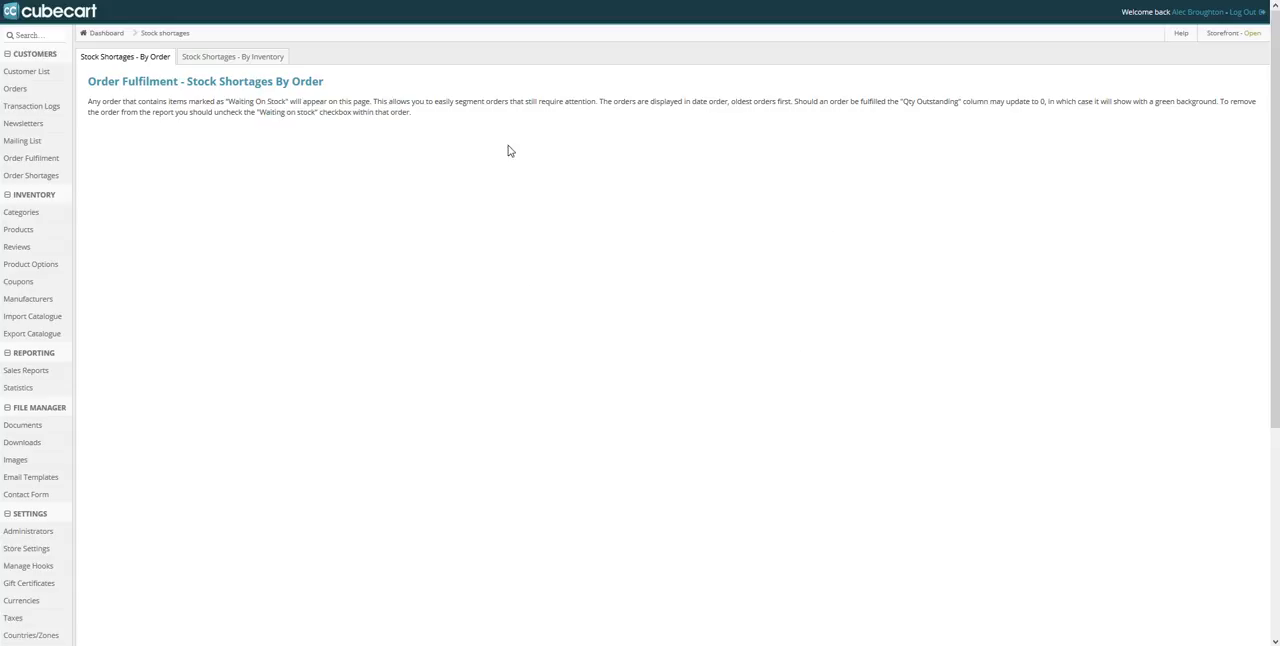
{"action": "left_click", "coordinate": [226, 57]}
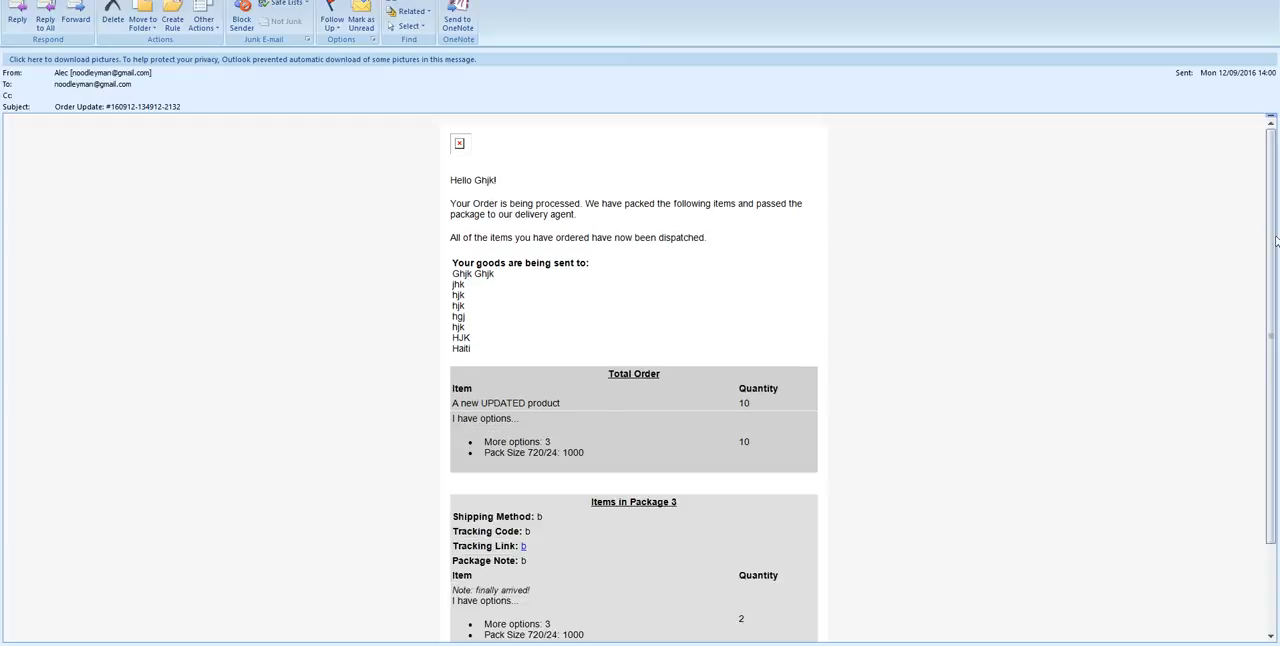
Switch to the new order update e-mail in Outlook and review its total order and package 3's note, item and quantity
{"action": "scroll", "coordinate": [640, 266], "scroll_direction": "down", "scroll_amount": 3}
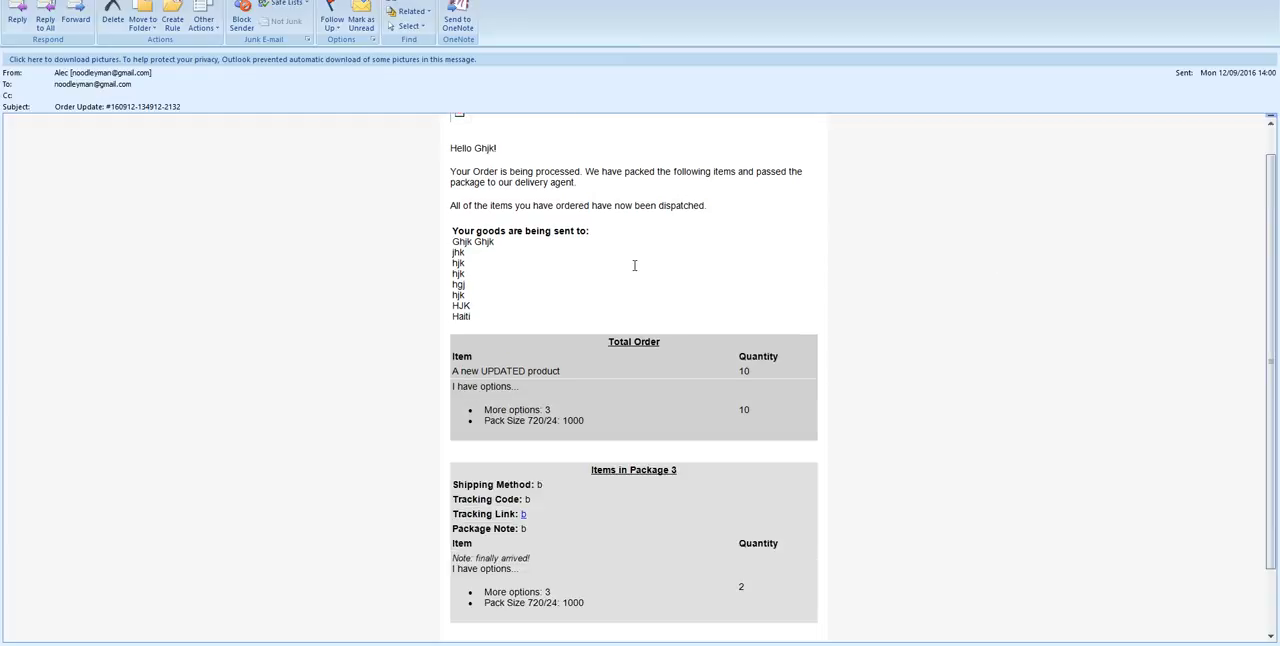
{"action": "left_click_drag", "start_coordinate": [679, 391], "coordinate": [564, 396]}
{"action": "left_click", "coordinate": [578, 424]}
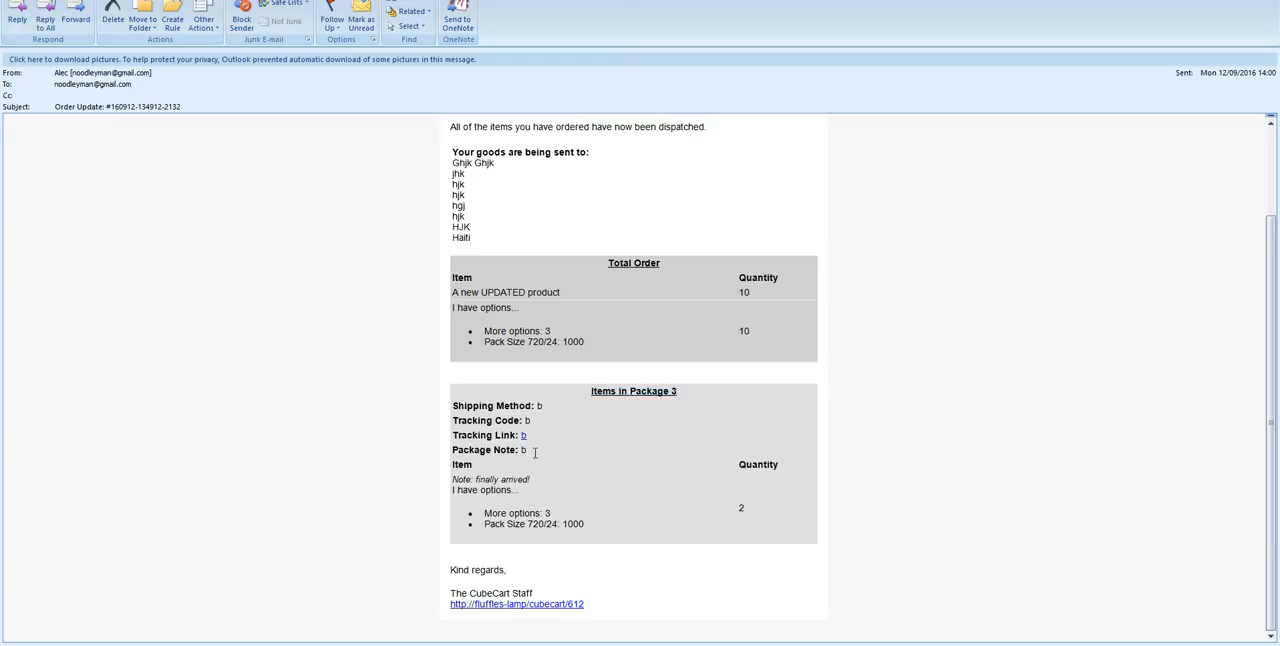
{"action": "left_click_drag", "start_coordinate": [464, 480], "coordinate": [512, 482]}
{"action": "left_click", "coordinate": [504, 484]}
{"action": "left_click_drag", "start_coordinate": [740, 509], "coordinate": [687, 393]}
{"action": "triple_click", "coordinate": [687, 393]}
{"action": "left_click", "coordinate": [626, 352]}
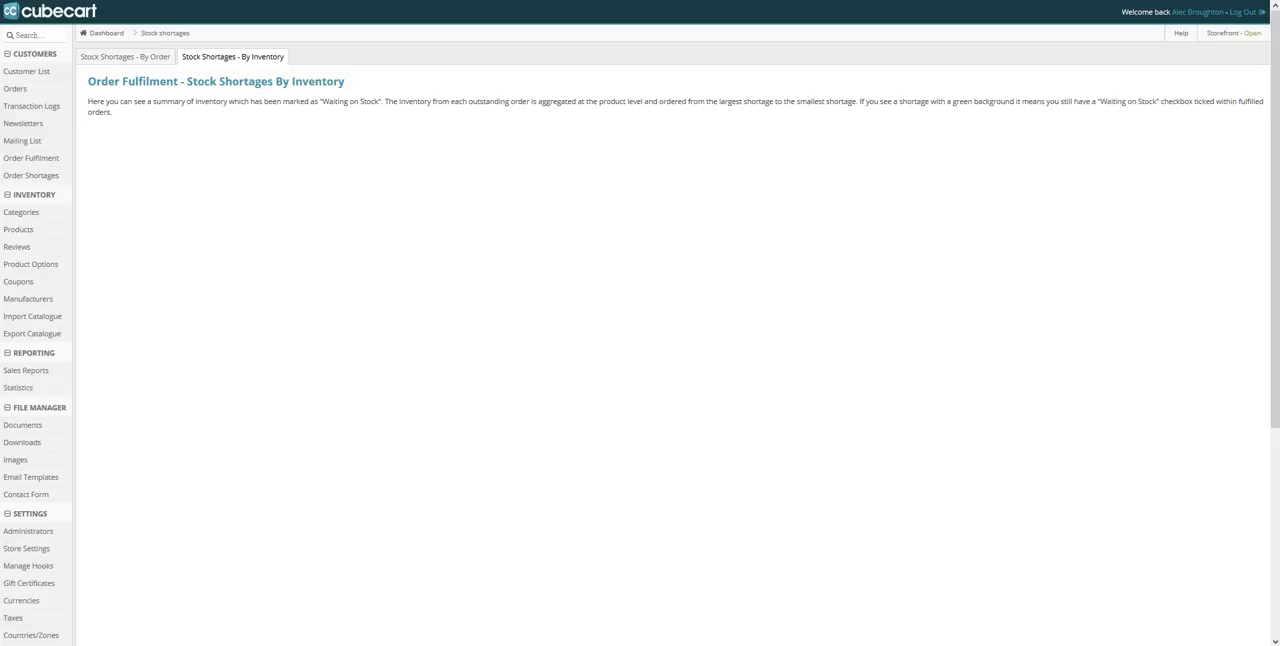
Return to CubeCart and open the orders list to look over the order overview
{"action": "left_click", "coordinate": [18, 89]}
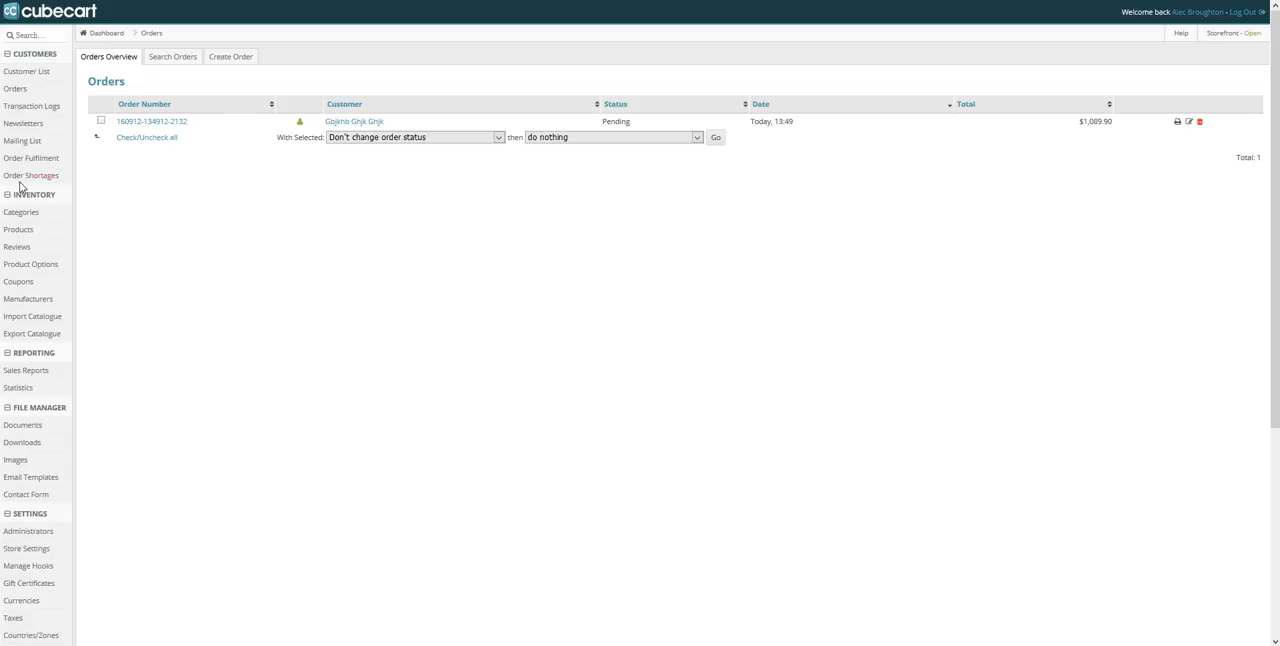
{"action": "scroll", "coordinate": [232, 539], "scroll_direction": "down", "scroll_amount": 1}
{"action": "scroll", "coordinate": [233, 538], "scroll_direction": "down", "scroll_amount": 3}
{"action": "scroll", "coordinate": [235, 535], "scroll_direction": "up", "scroll_amount": 4}
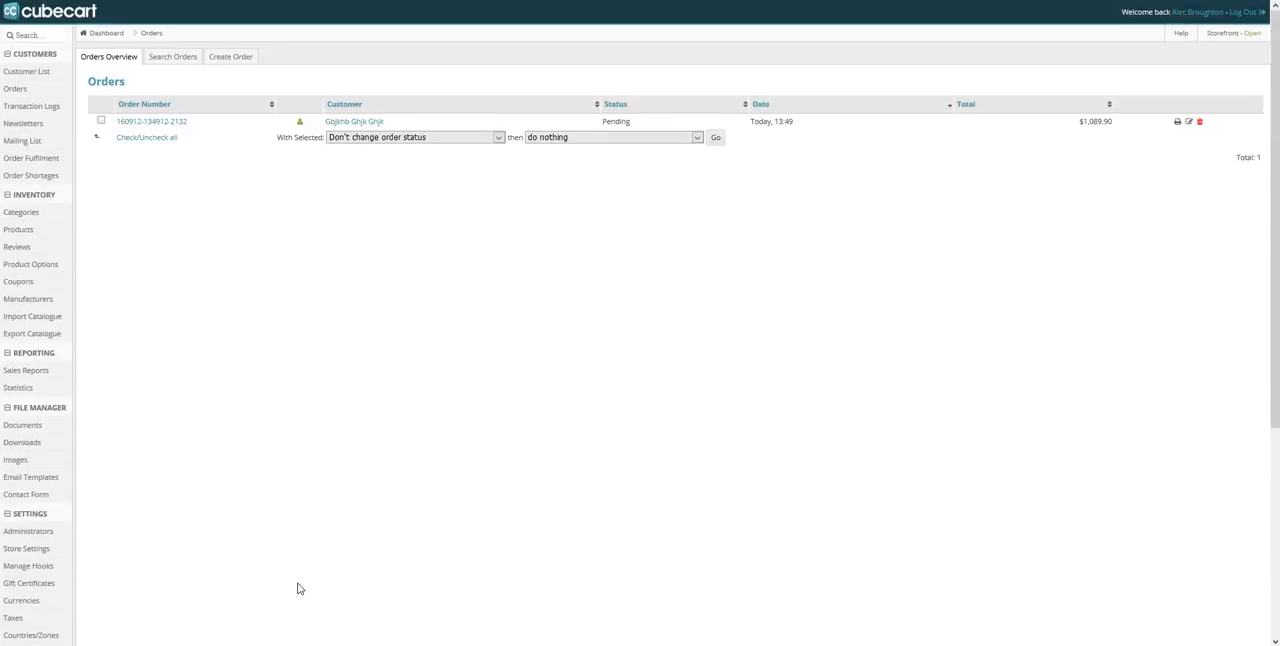